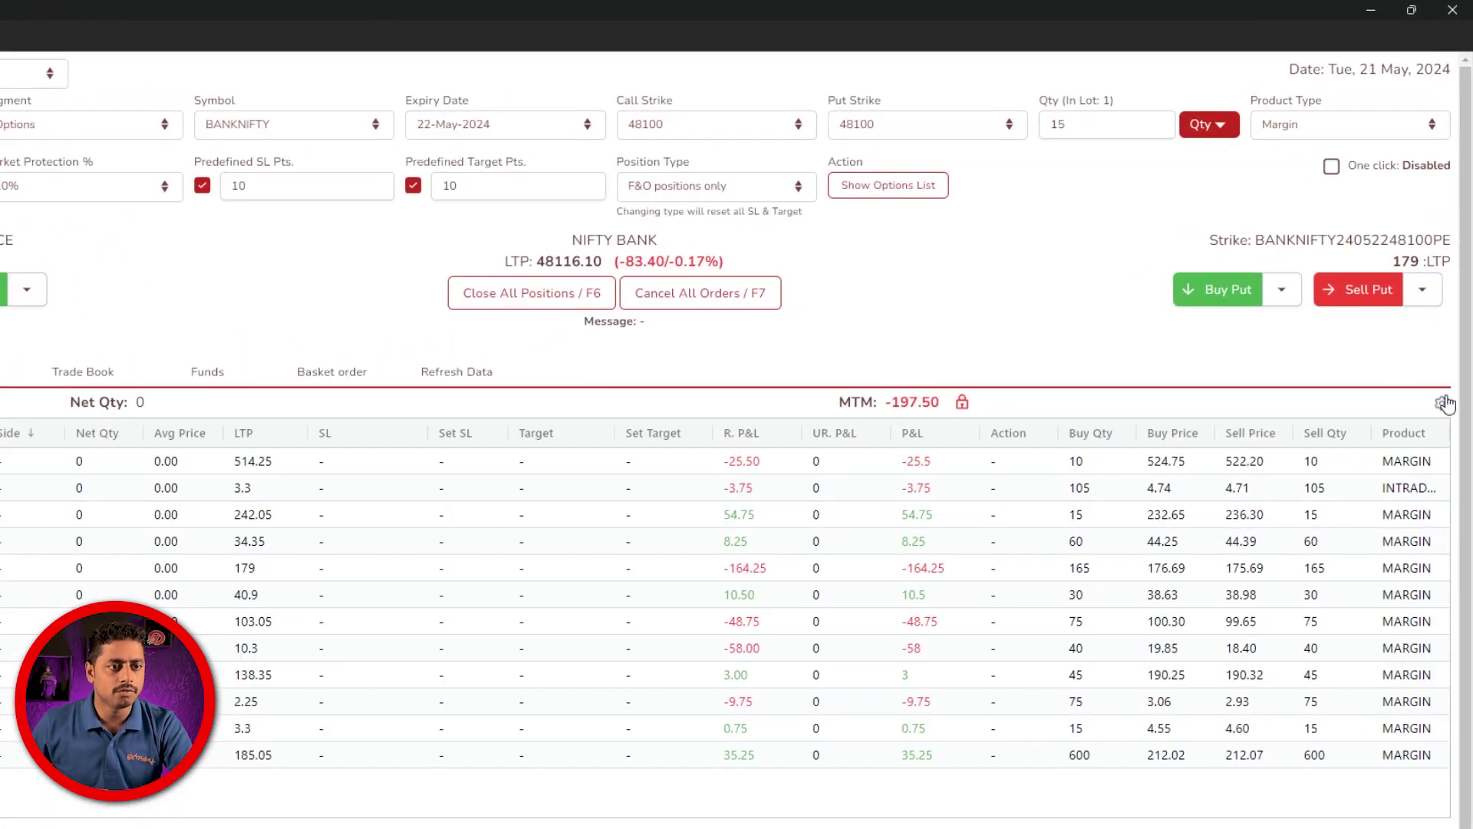
Hide the UR. P&L, Buy Price, Sell Price and Product columns in the positions table's column settings and save them.
{"action": "left_click", "coordinate": [1442, 405]}
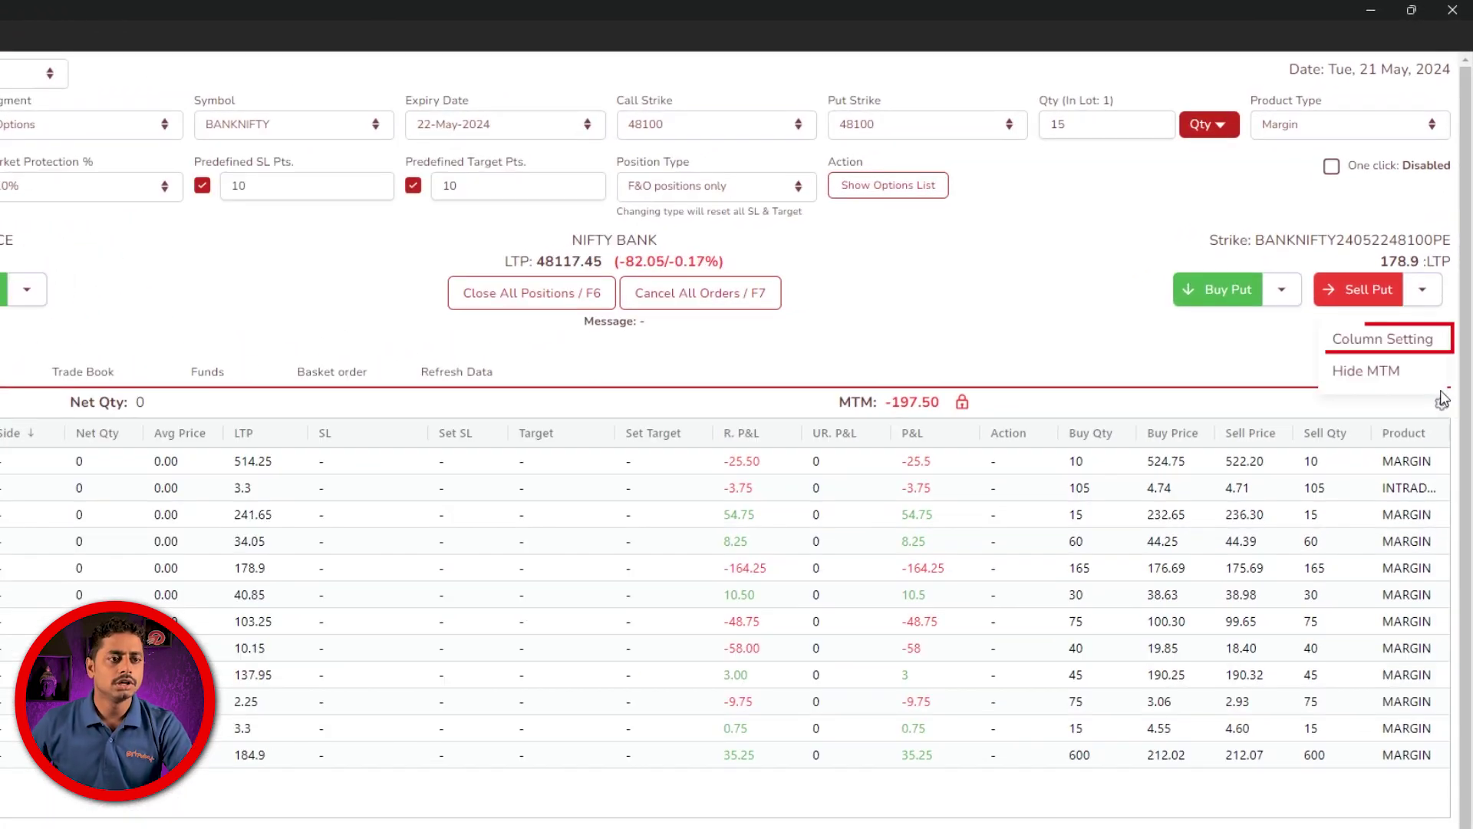
{"action": "left_click", "coordinate": [1377, 341]}
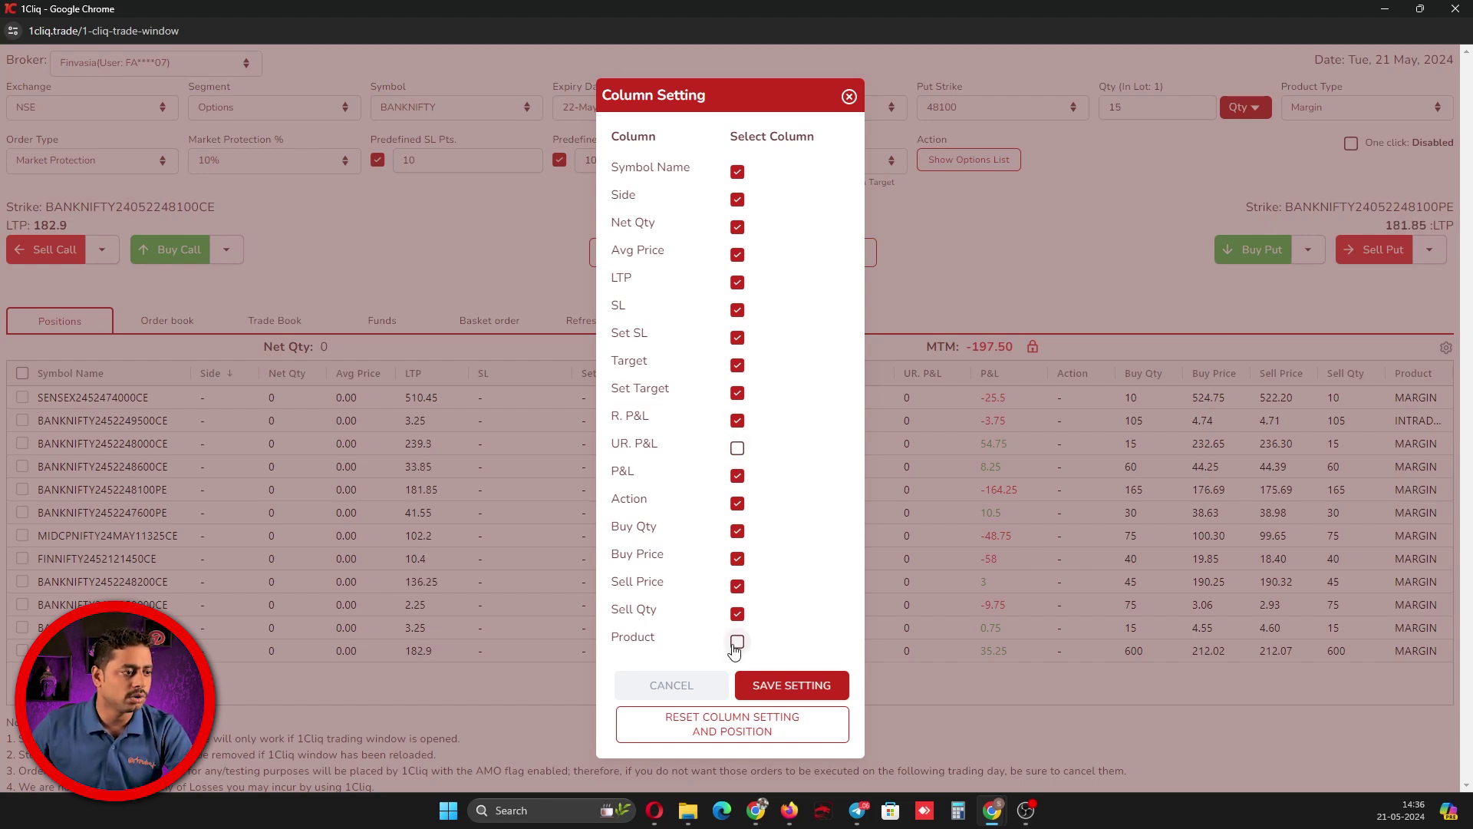
{"action": "left_click", "coordinate": [737, 585]}
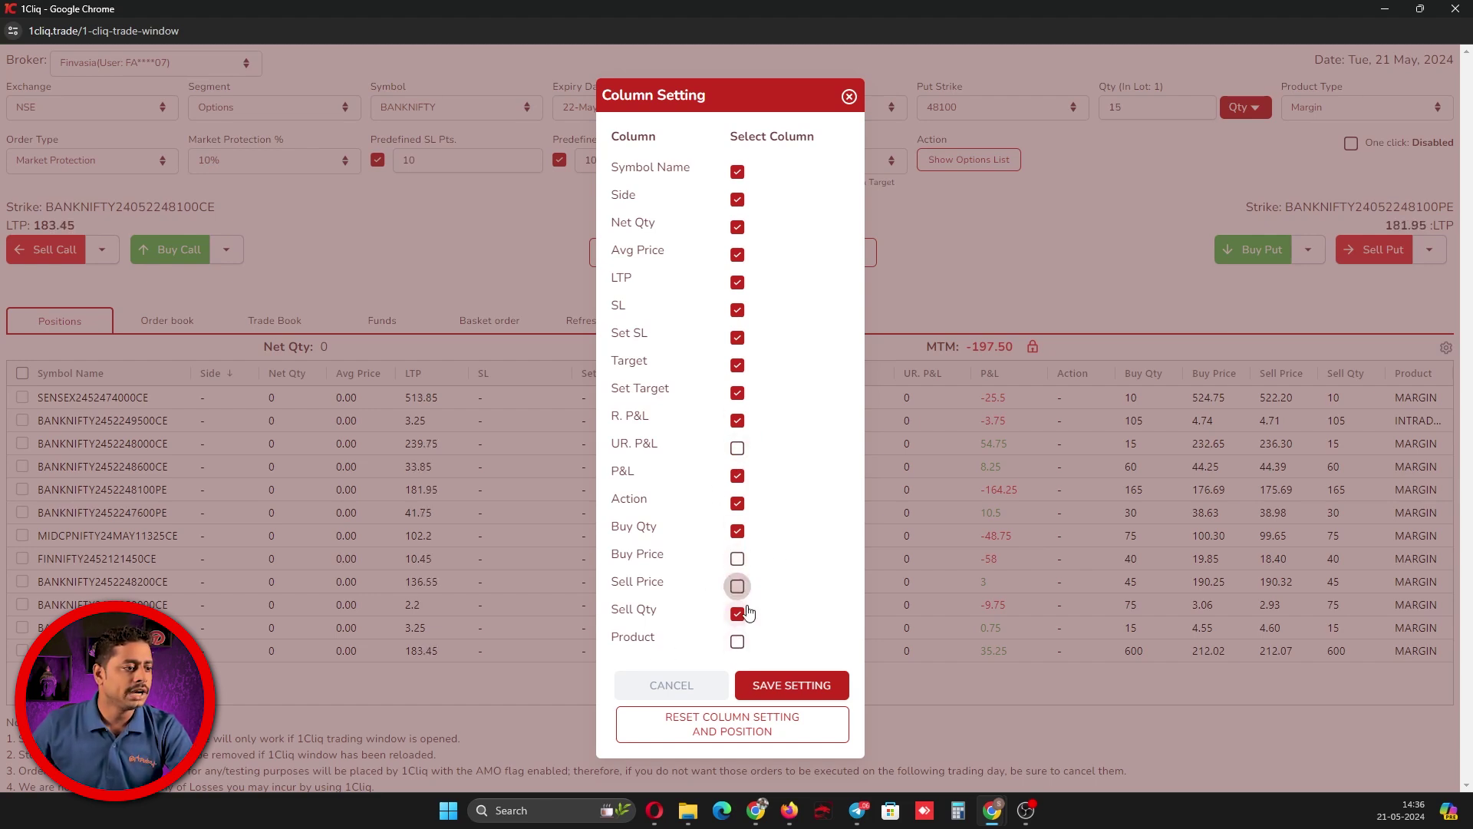
{"action": "left_click", "coordinate": [778, 689]}
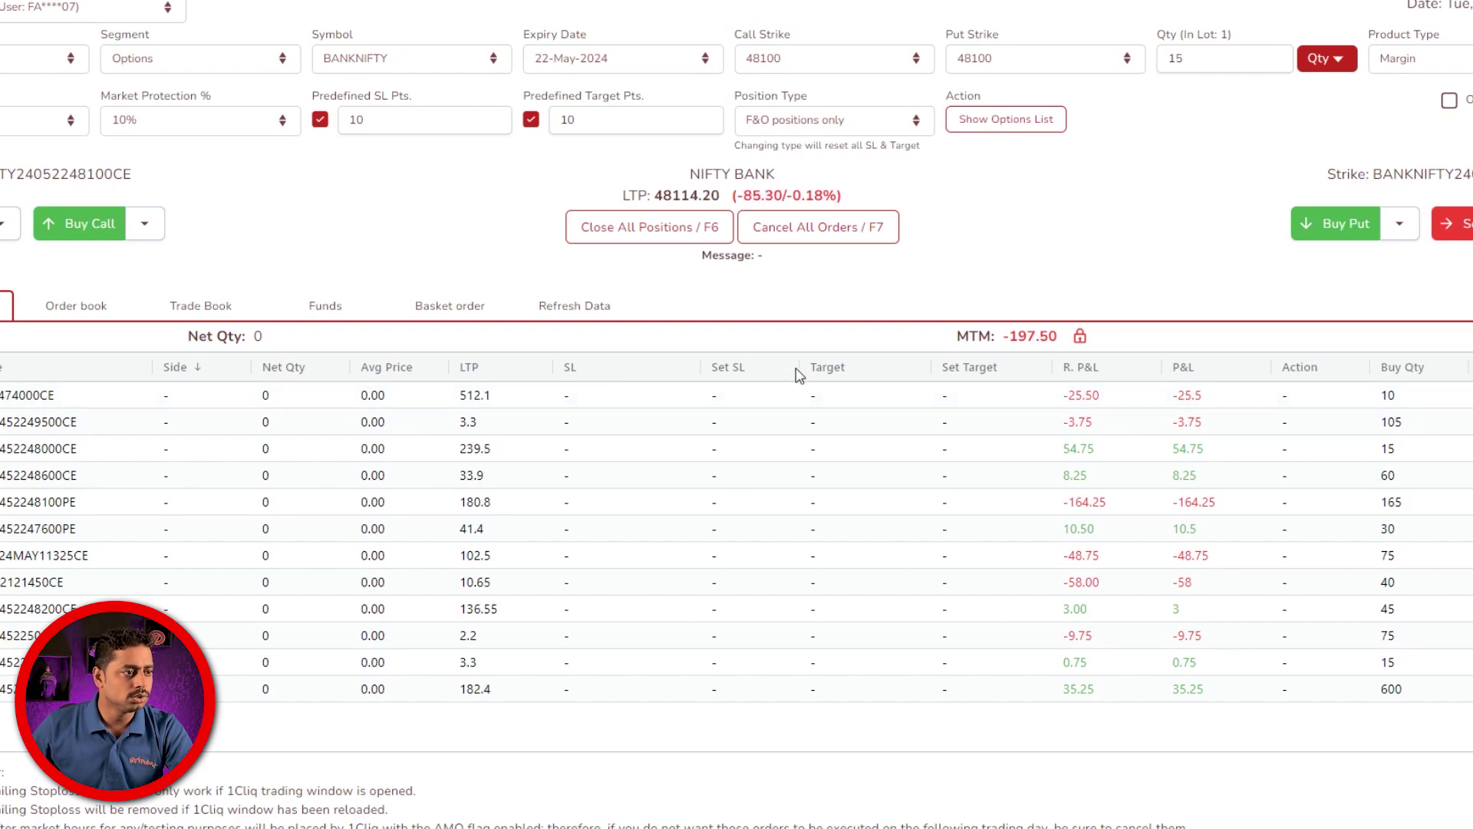
Move the Target column ahead of Set SL in the positions table, save the column position and reload the page.
{"action": "left_click_drag", "start_coordinate": [868, 373], "coordinate": [740, 370]}
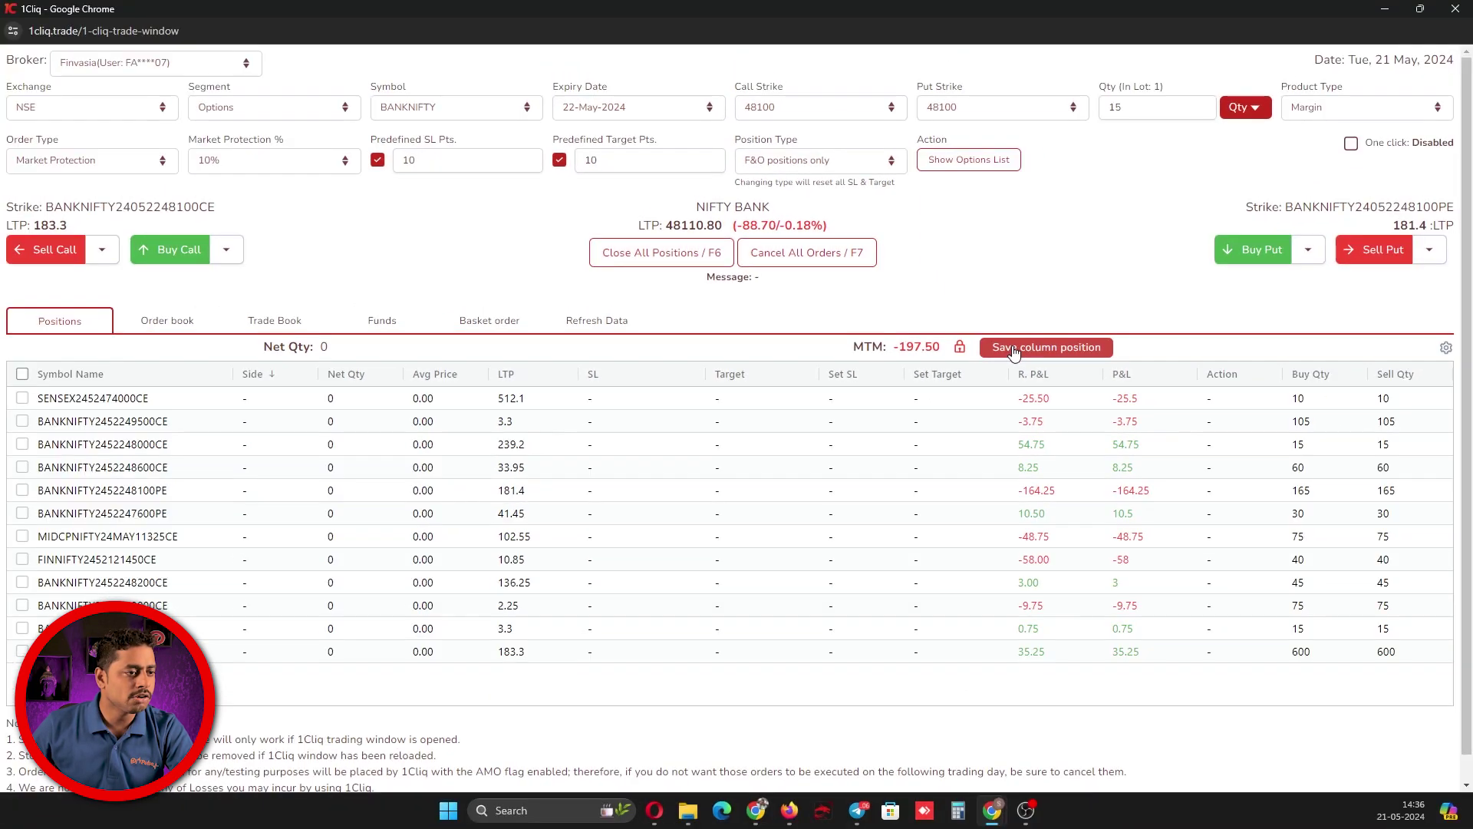
{"action": "left_click", "coordinate": [1012, 349]}
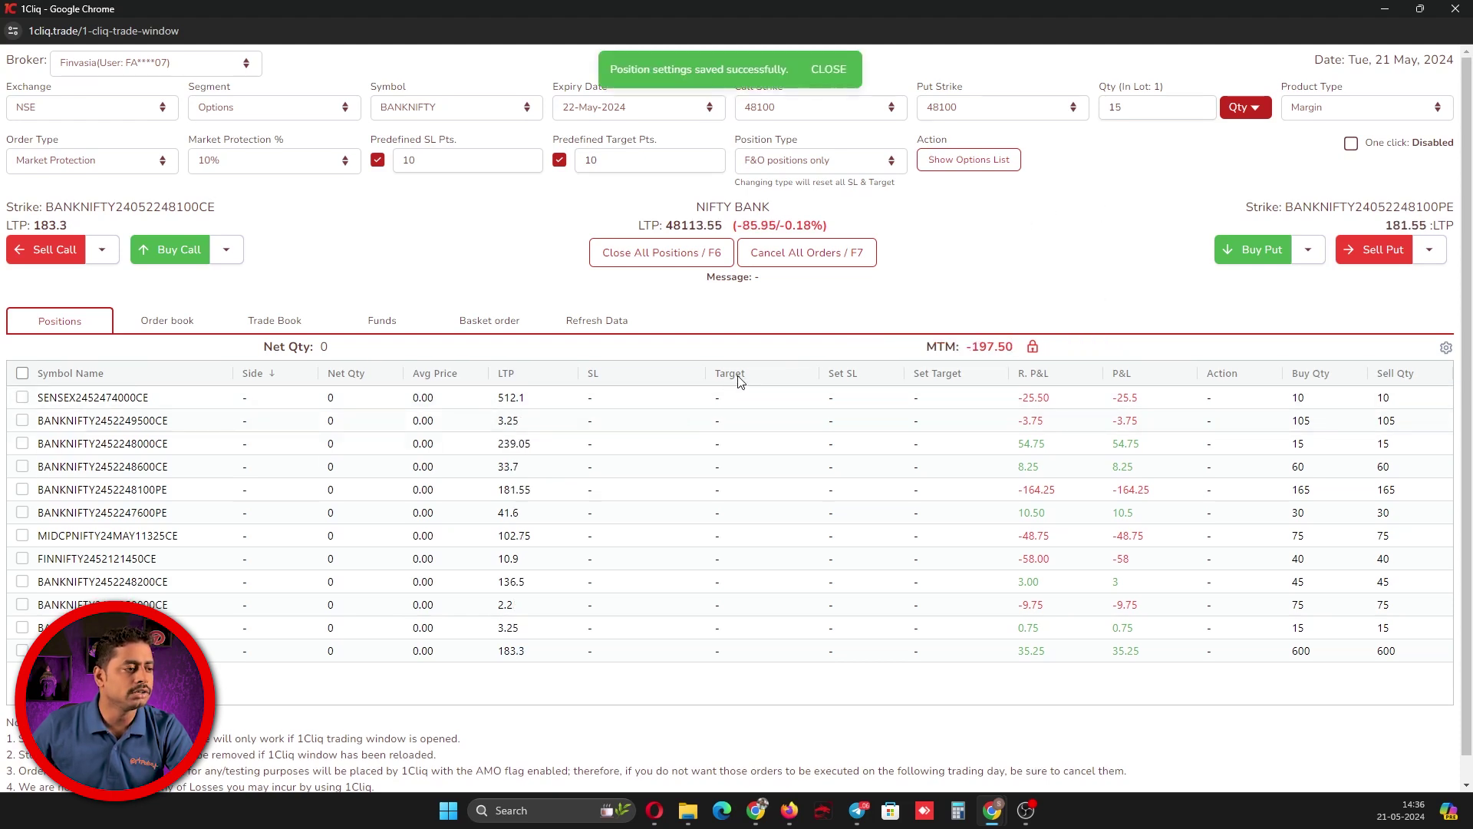
{"action": "right_click", "coordinate": [1028, 230]}
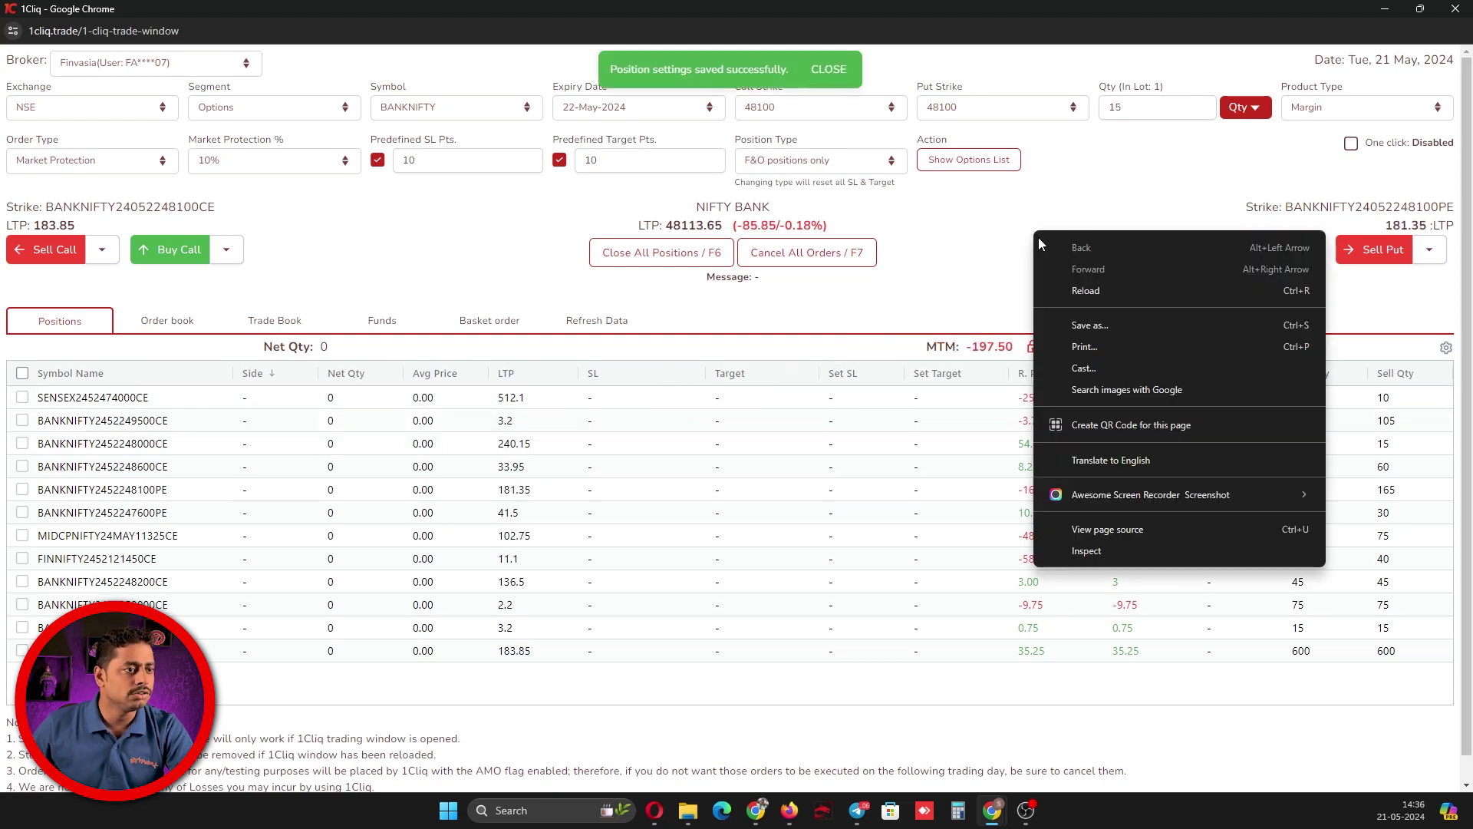
{"action": "left_click", "coordinate": [1083, 297]}
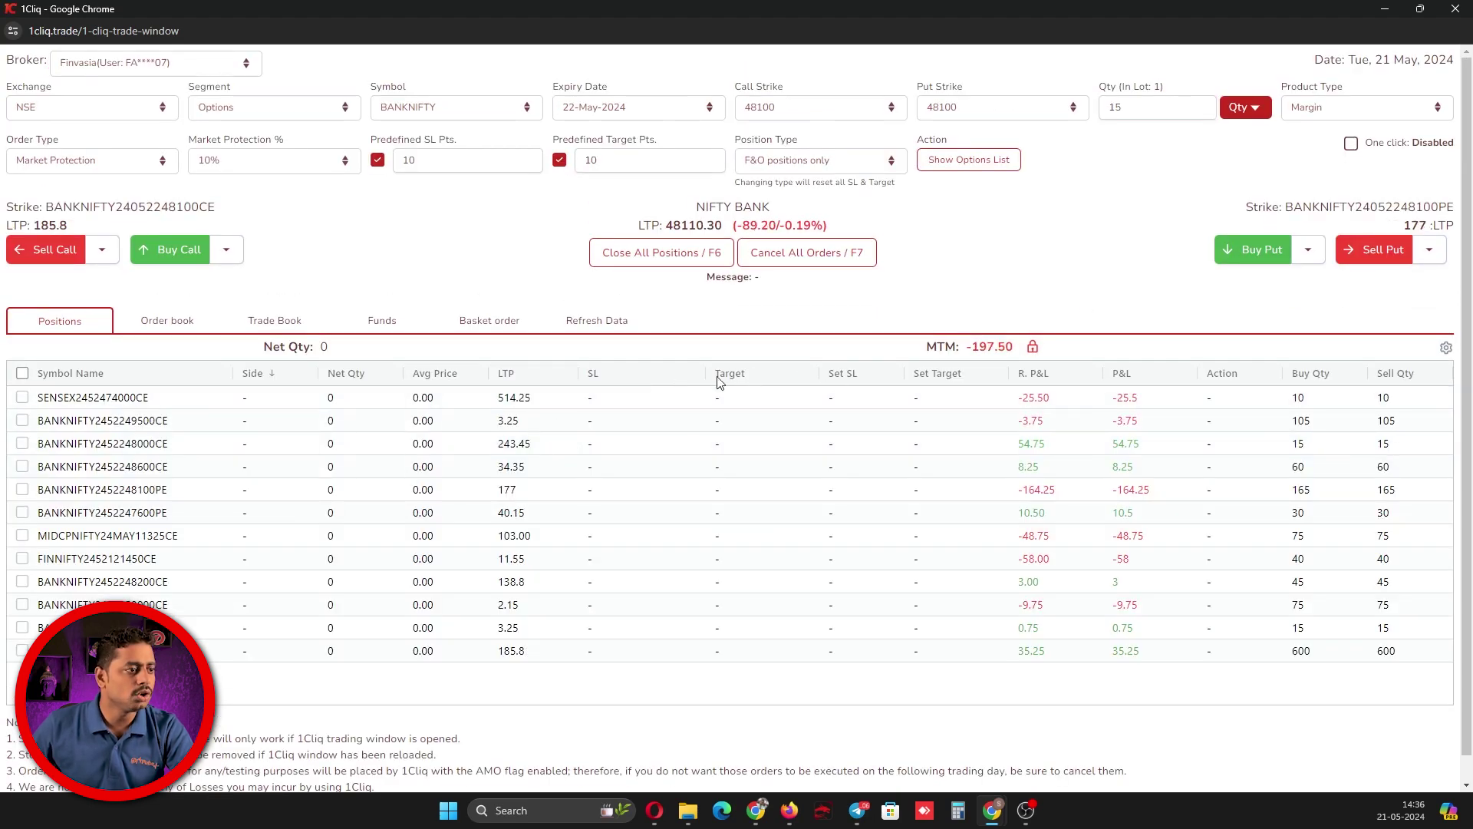
Move the Set SL column back ahead of Target and save the column position.
{"action": "left_click_drag", "start_coordinate": [862, 381], "coordinate": [760, 378]}
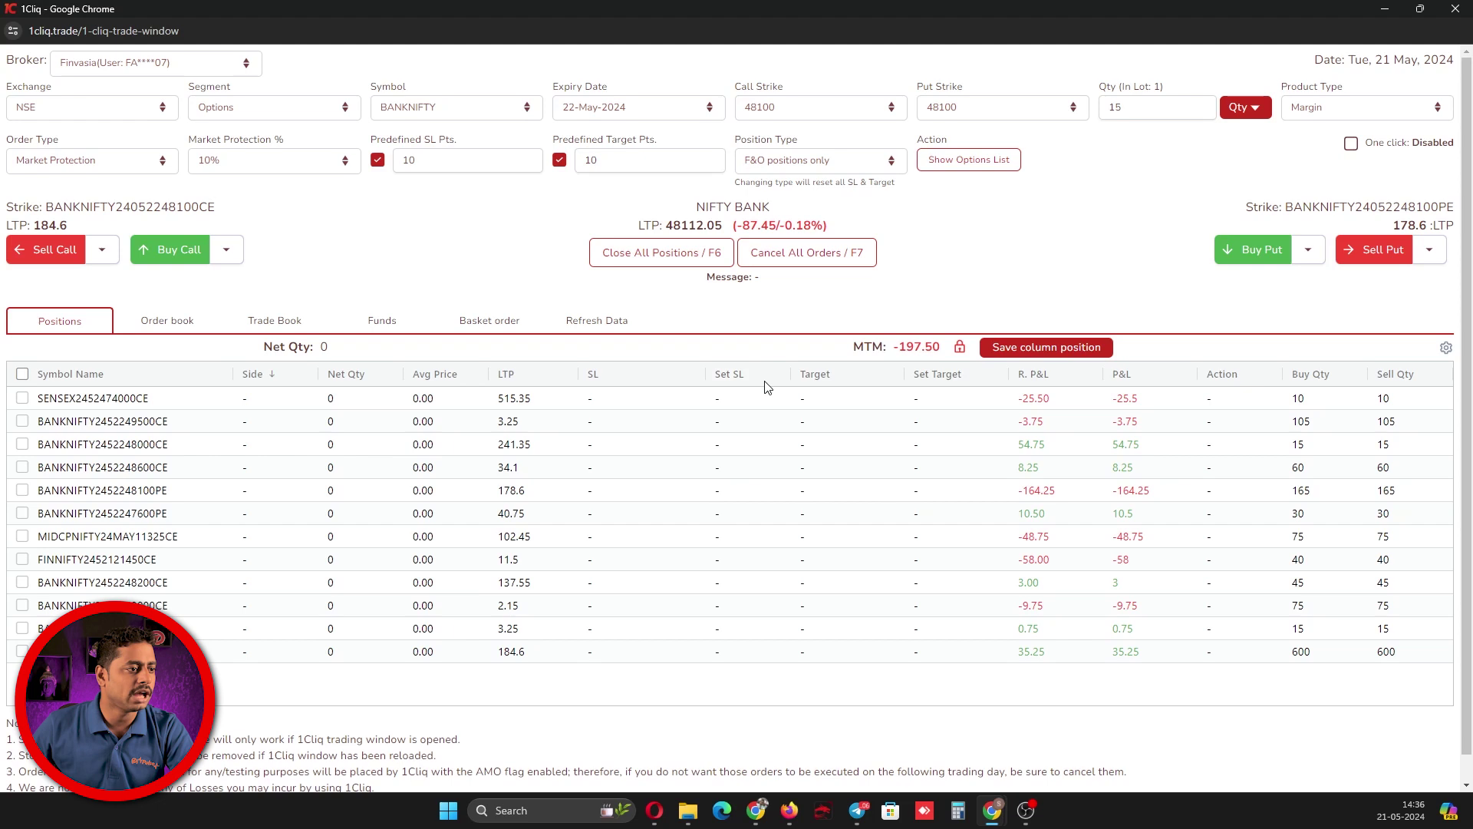
{"action": "left_click", "coordinate": [1059, 347]}
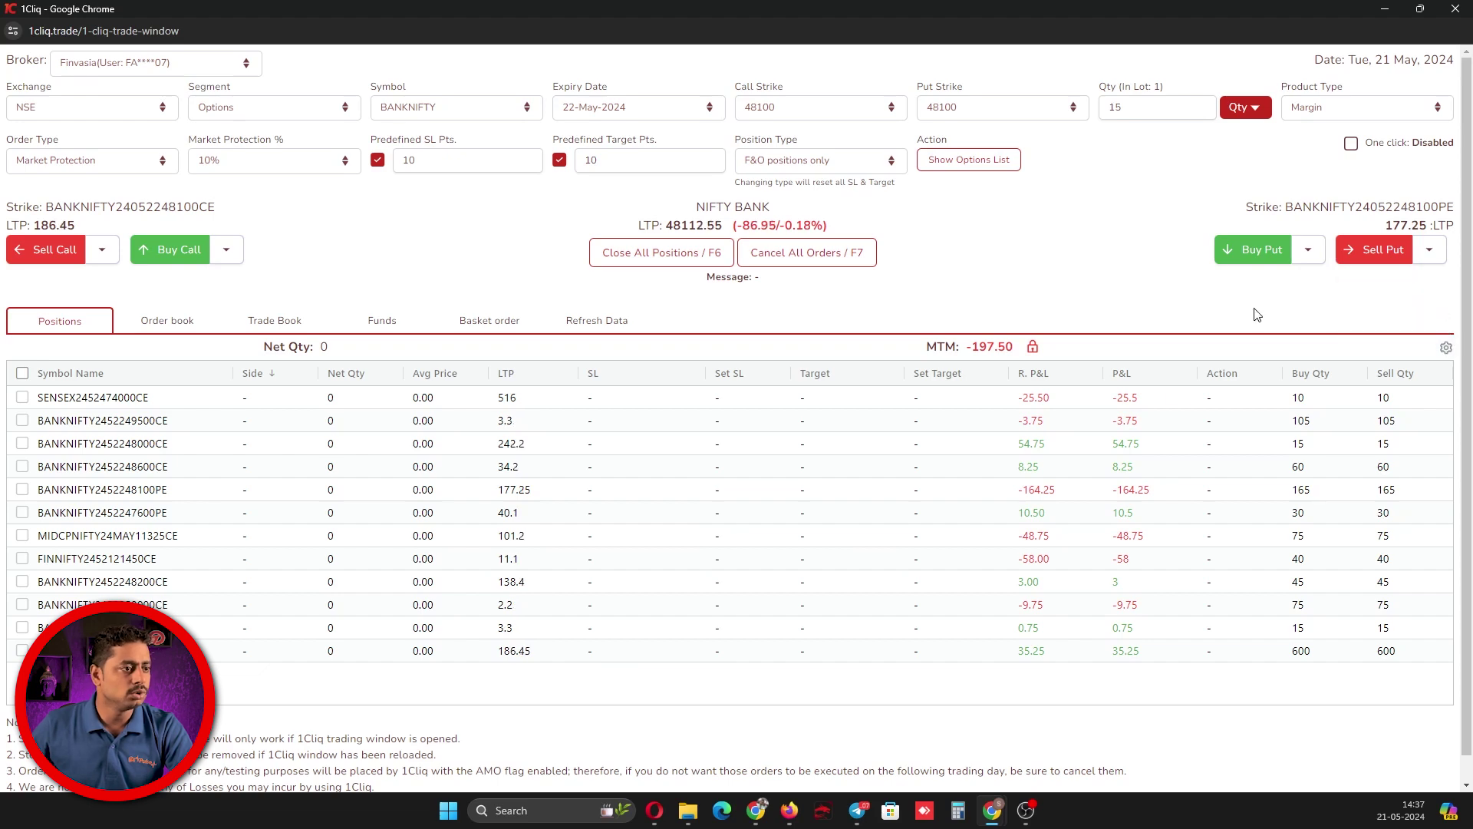
Reset the positions table's column settings and column positions to their defaults.
{"action": "mouse_move", "coordinate": [1446, 346]}
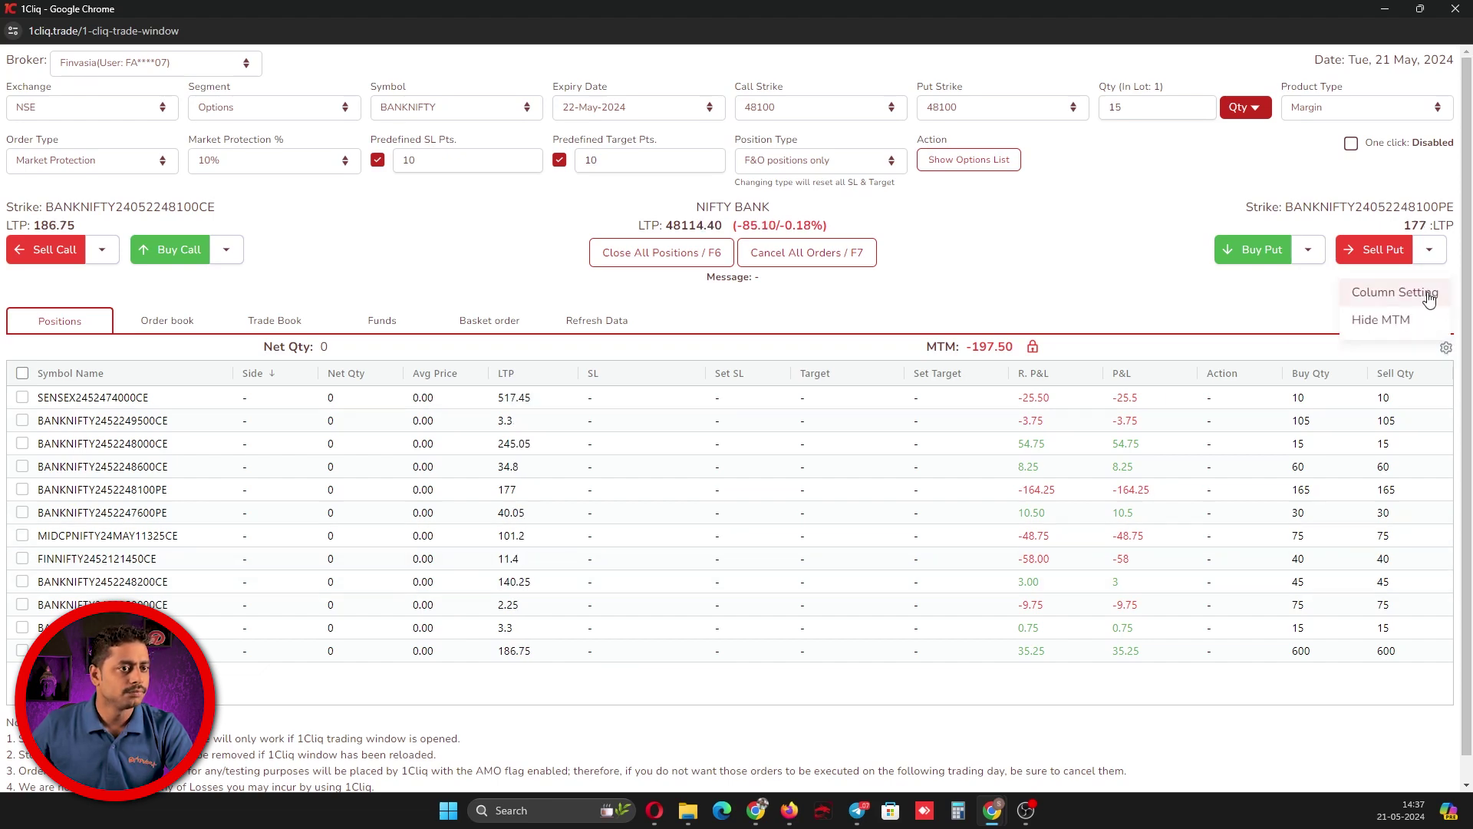
{"action": "left_click", "coordinate": [1381, 290]}
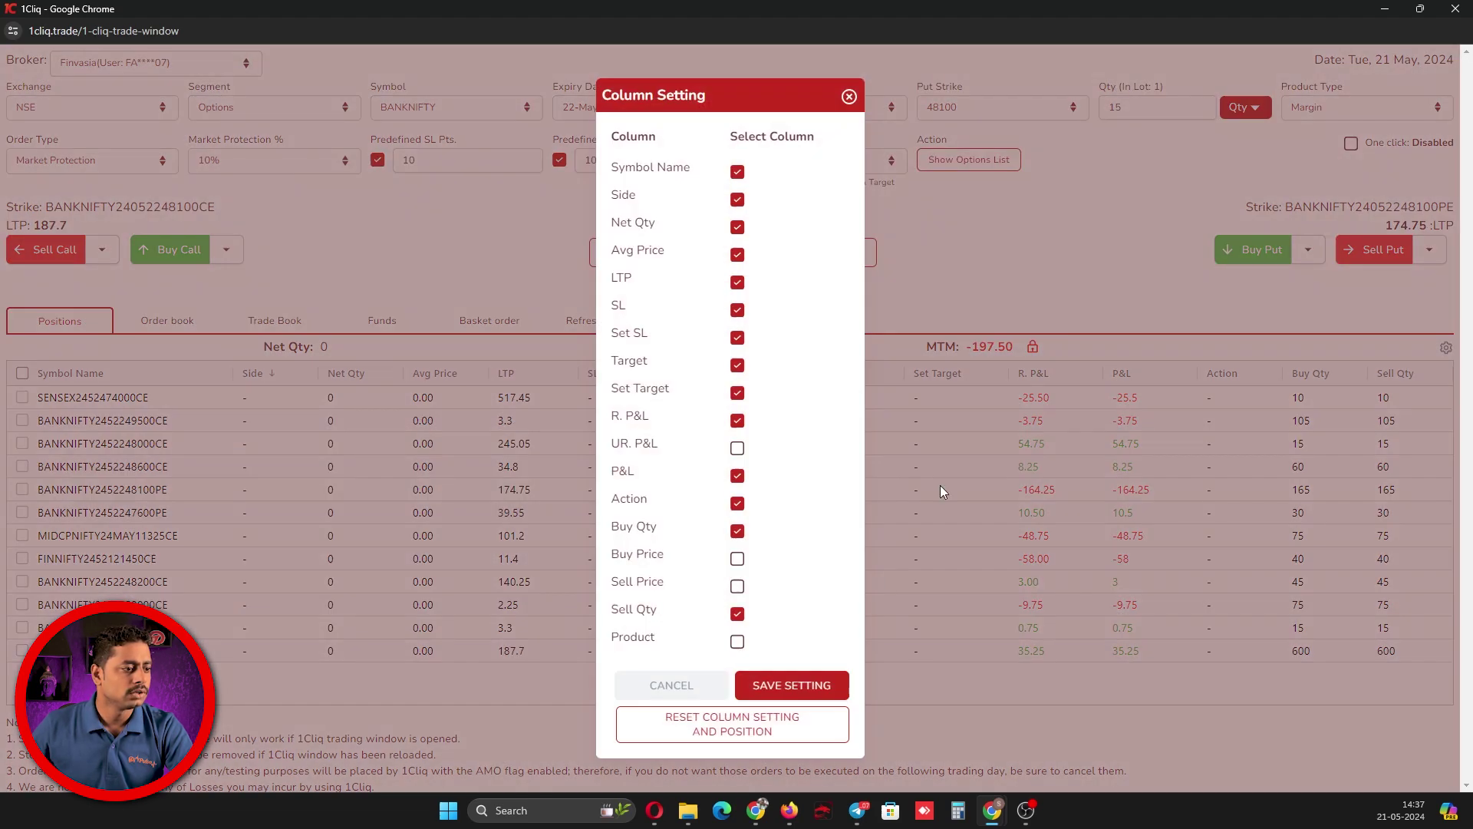
{"action": "left_click", "coordinate": [712, 730]}
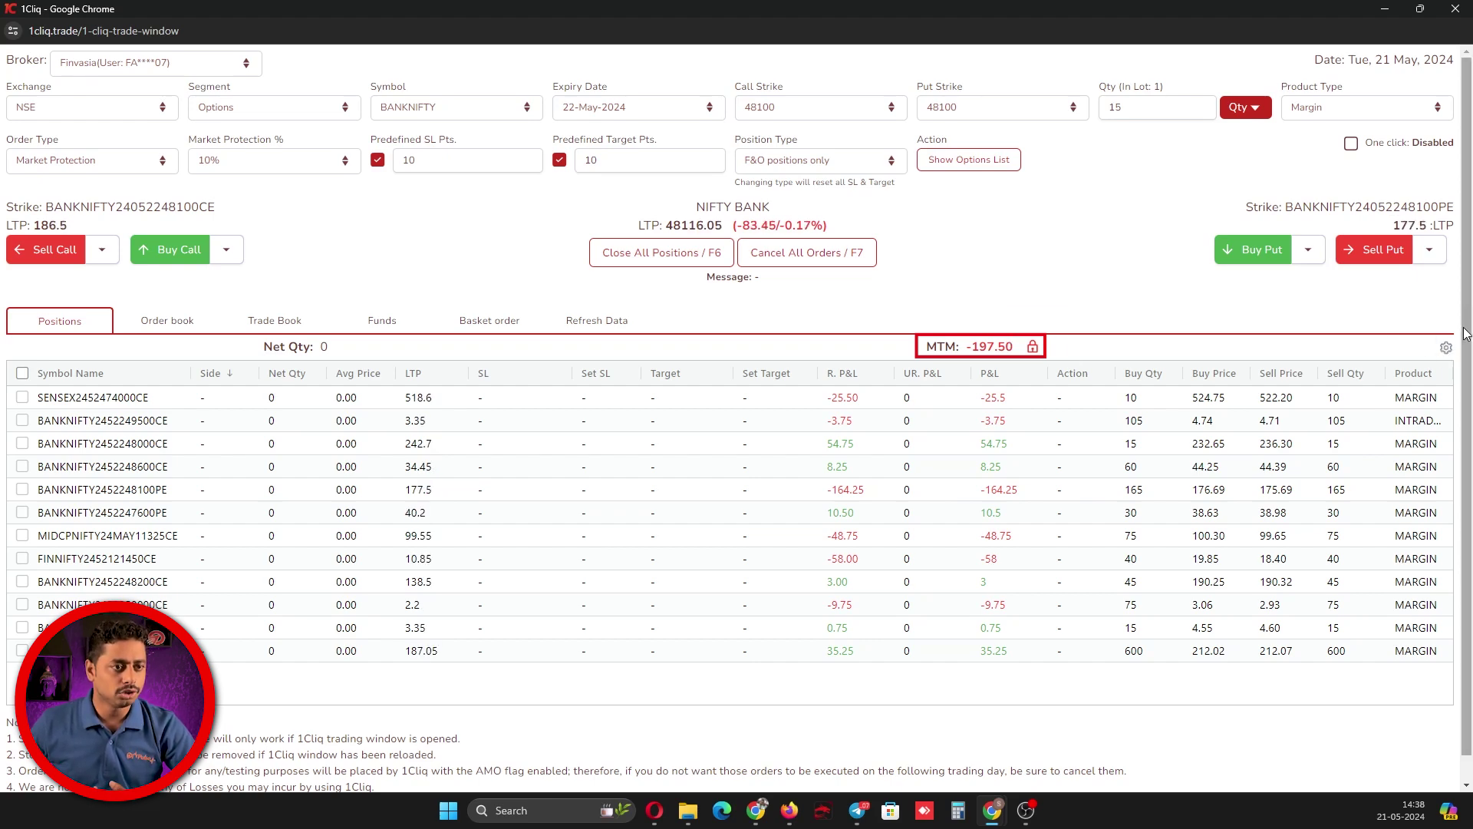
Buy the BANKNIFTY 48100 call with quantity 15 and hide the MTM value above the positions table.
{"action": "left_click", "coordinate": [167, 250]}
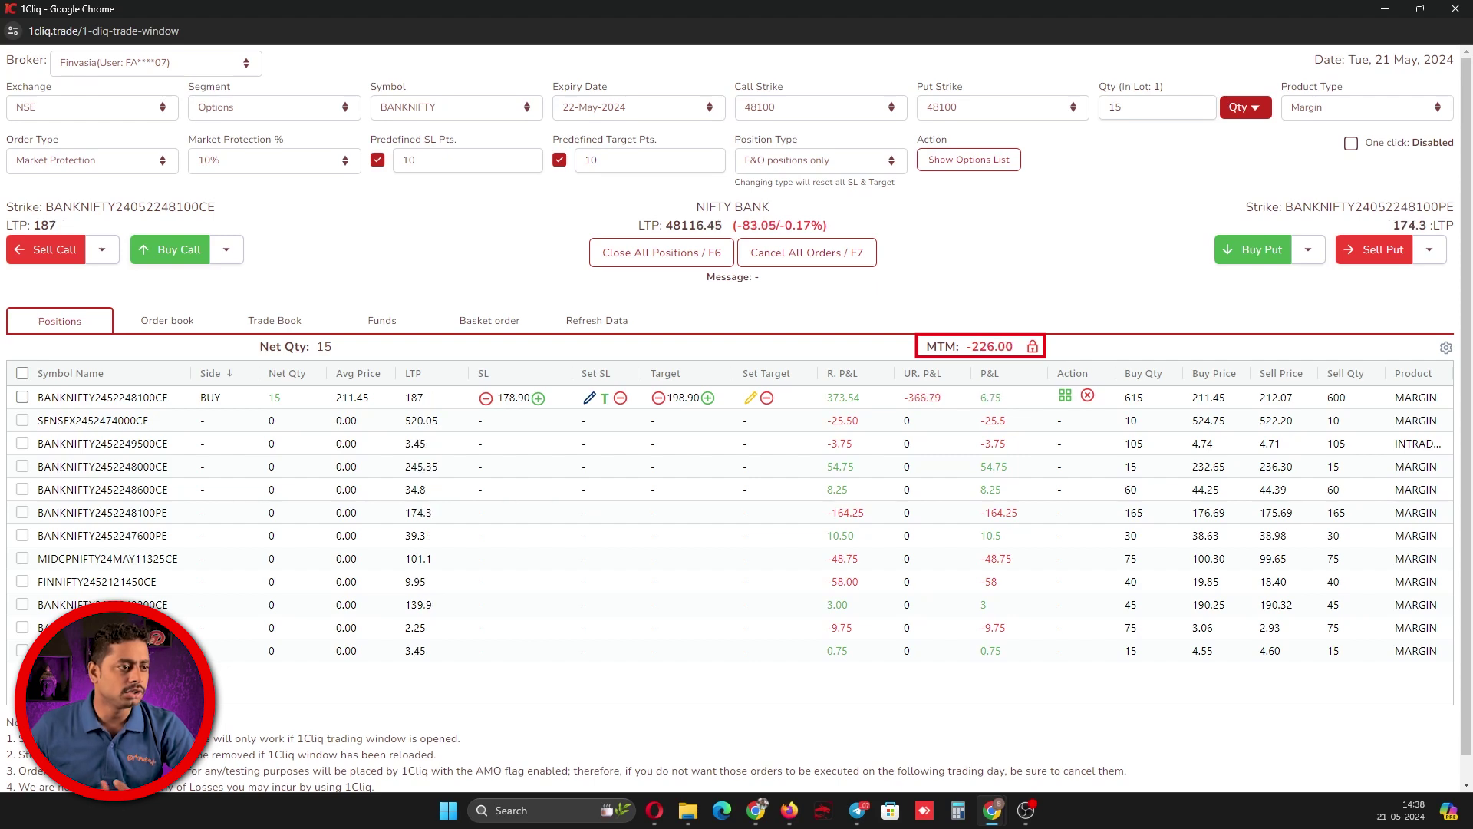
{"action": "left_click", "coordinate": [1446, 348]}
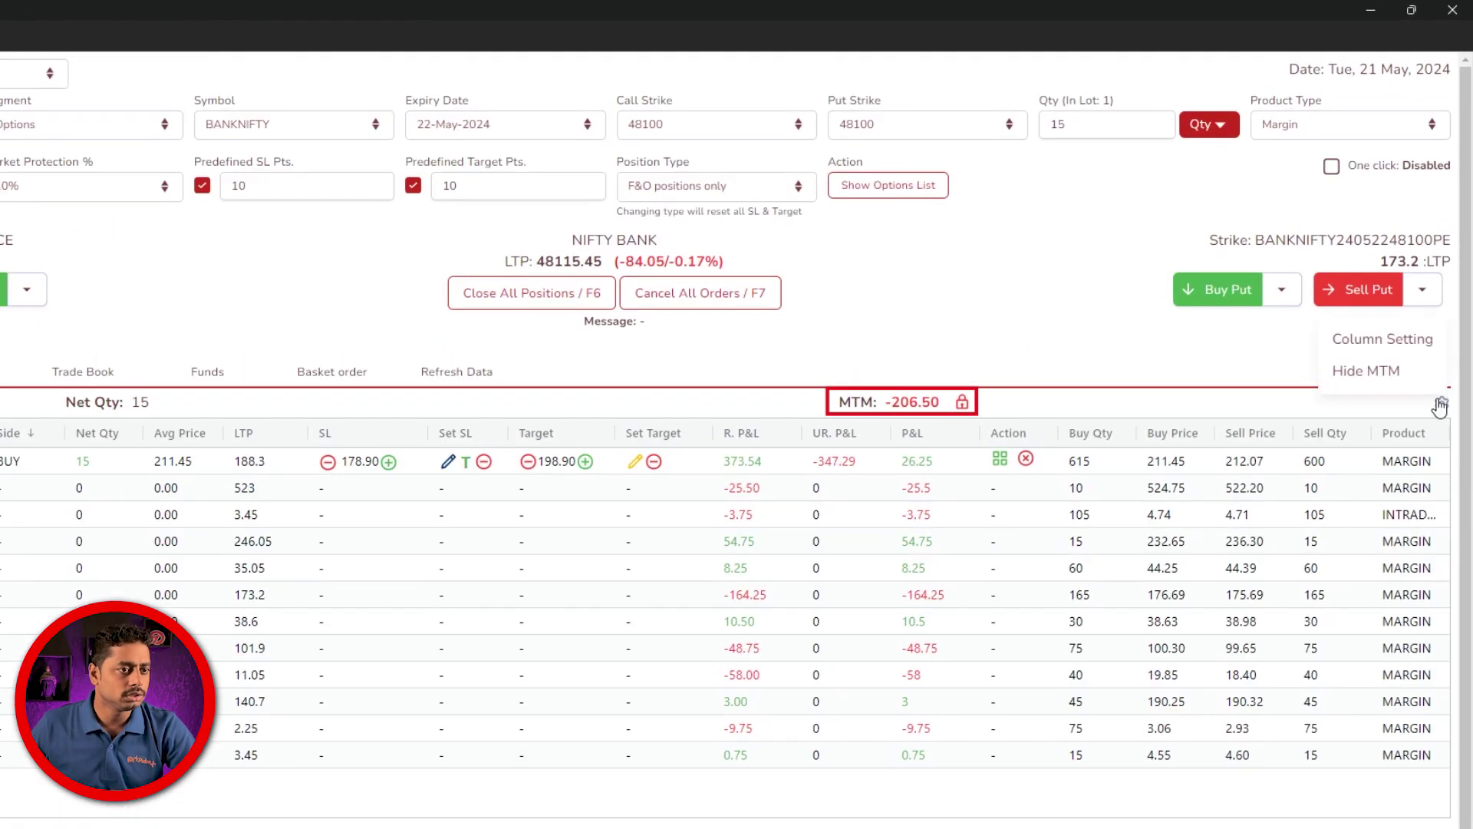
{"action": "left_click", "coordinate": [1365, 376]}
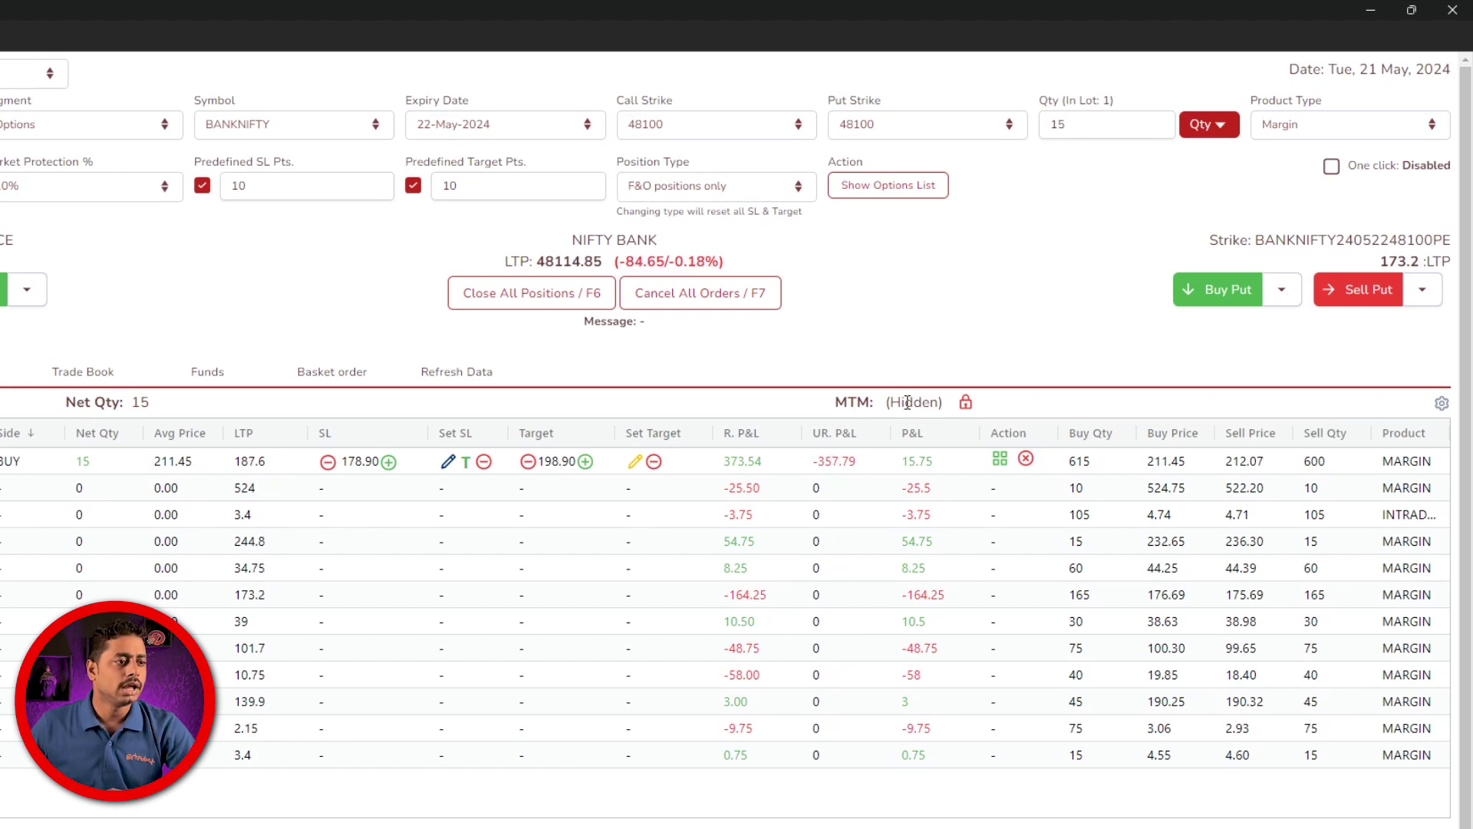
Show the hidden MTM value again above the positions table.
{"action": "left_click", "coordinate": [1438, 406]}
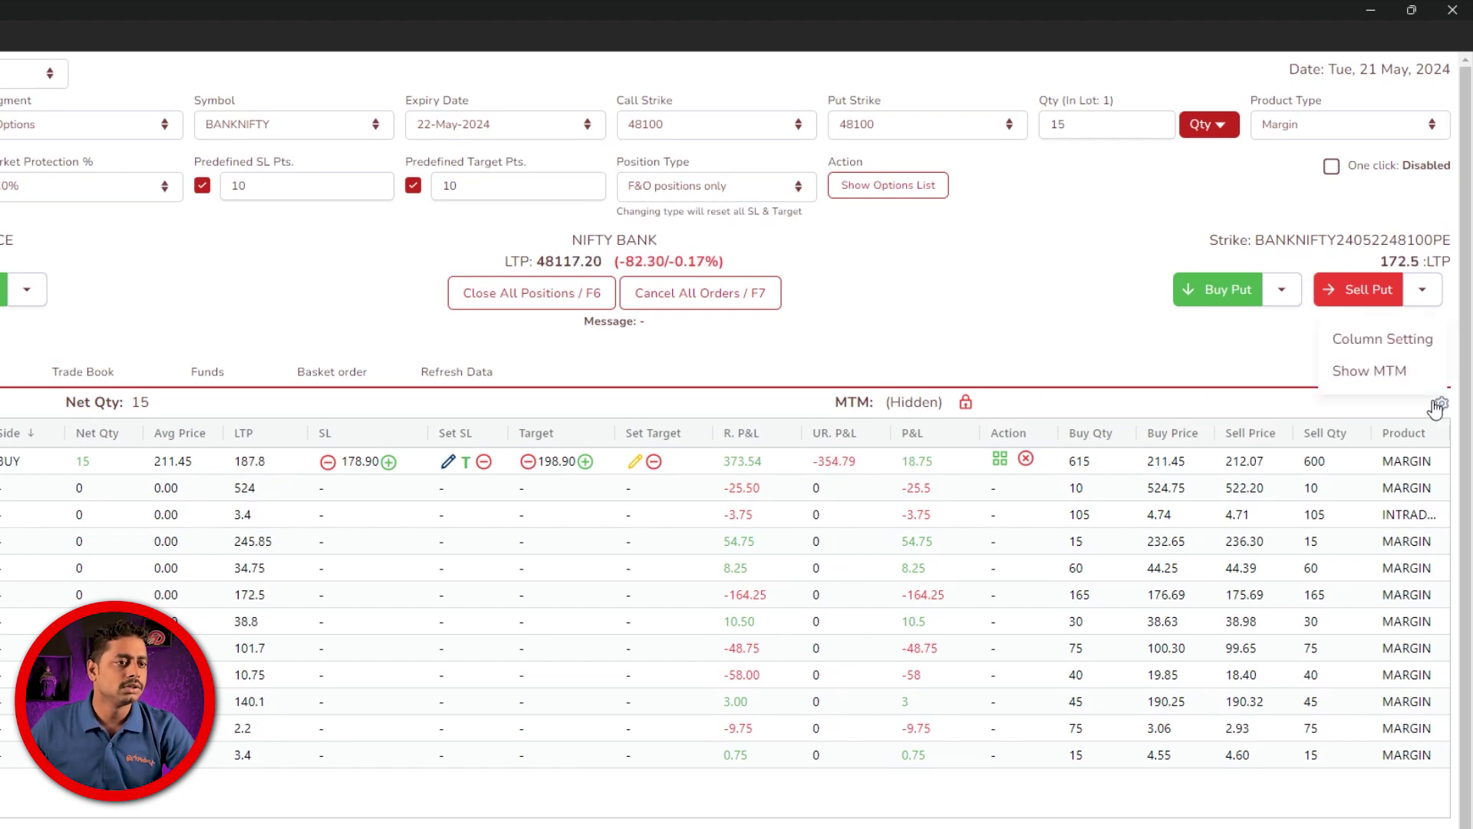
{"action": "left_click", "coordinate": [1372, 381]}
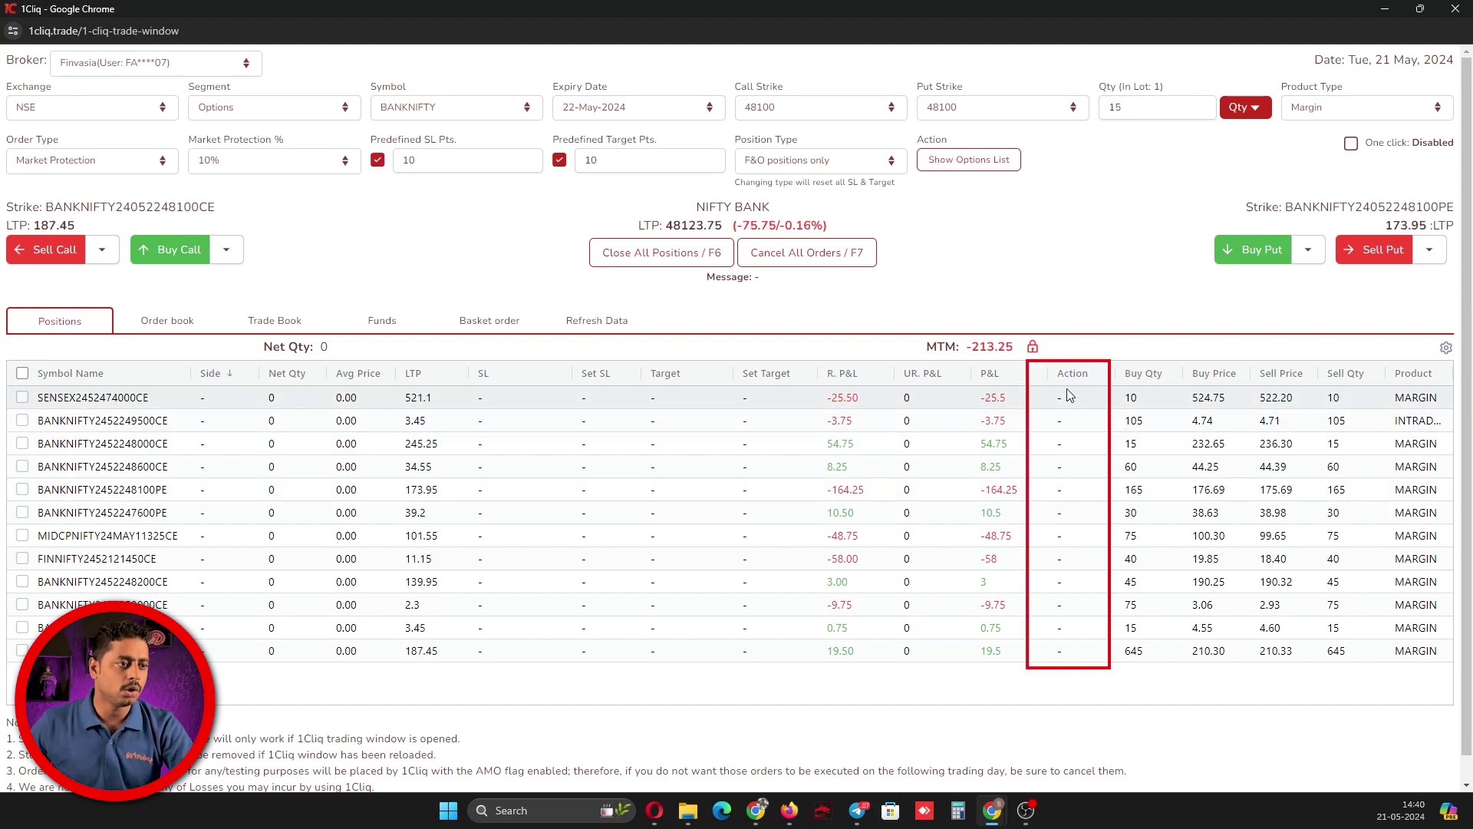
Buy the BANKNIFTY 48100 call at market protection and close that position directly from its row.
{"action": "left_click", "coordinate": [190, 249]}
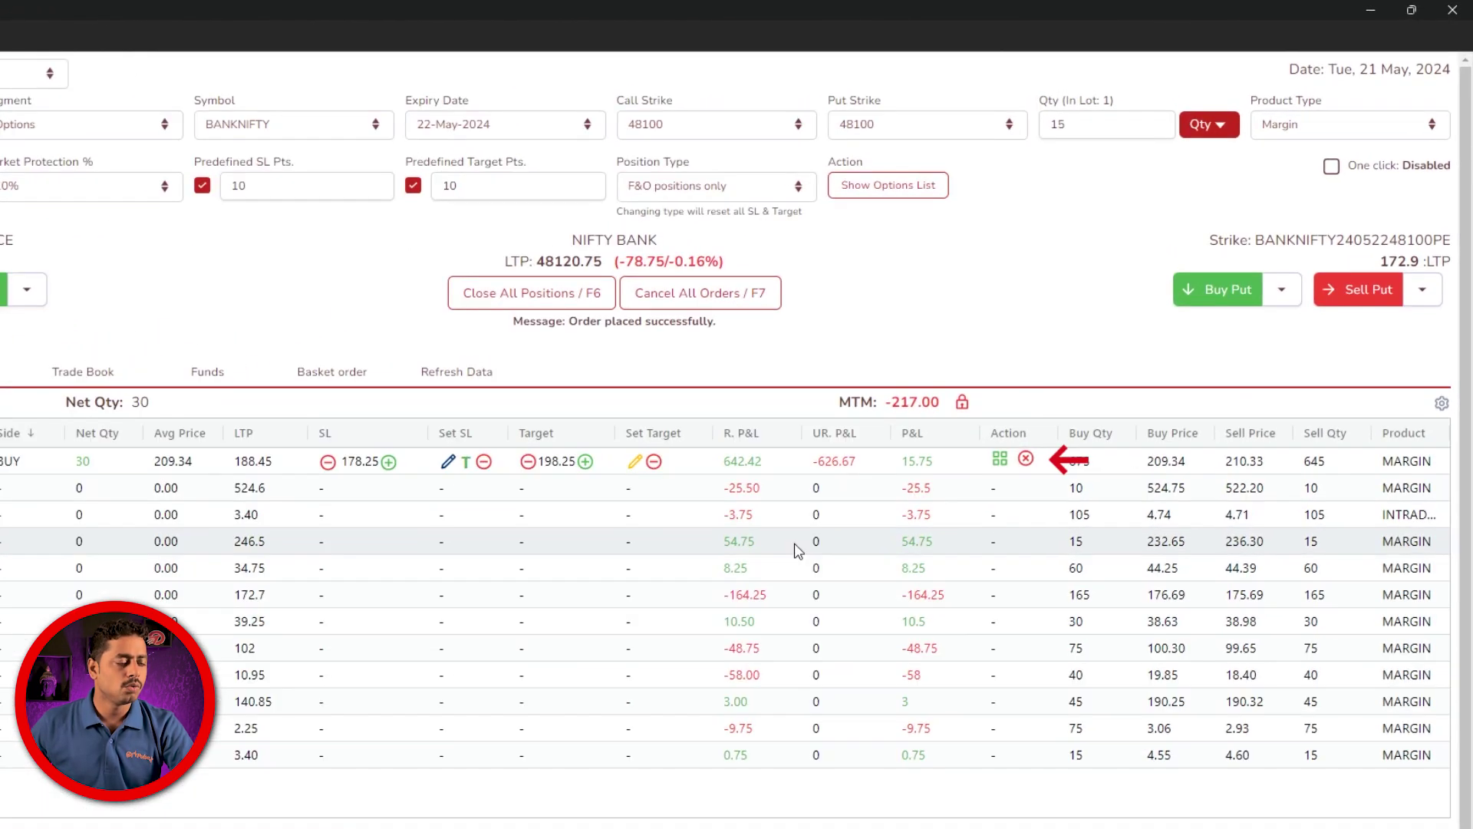
{"action": "left_click", "coordinate": [1026, 459]}
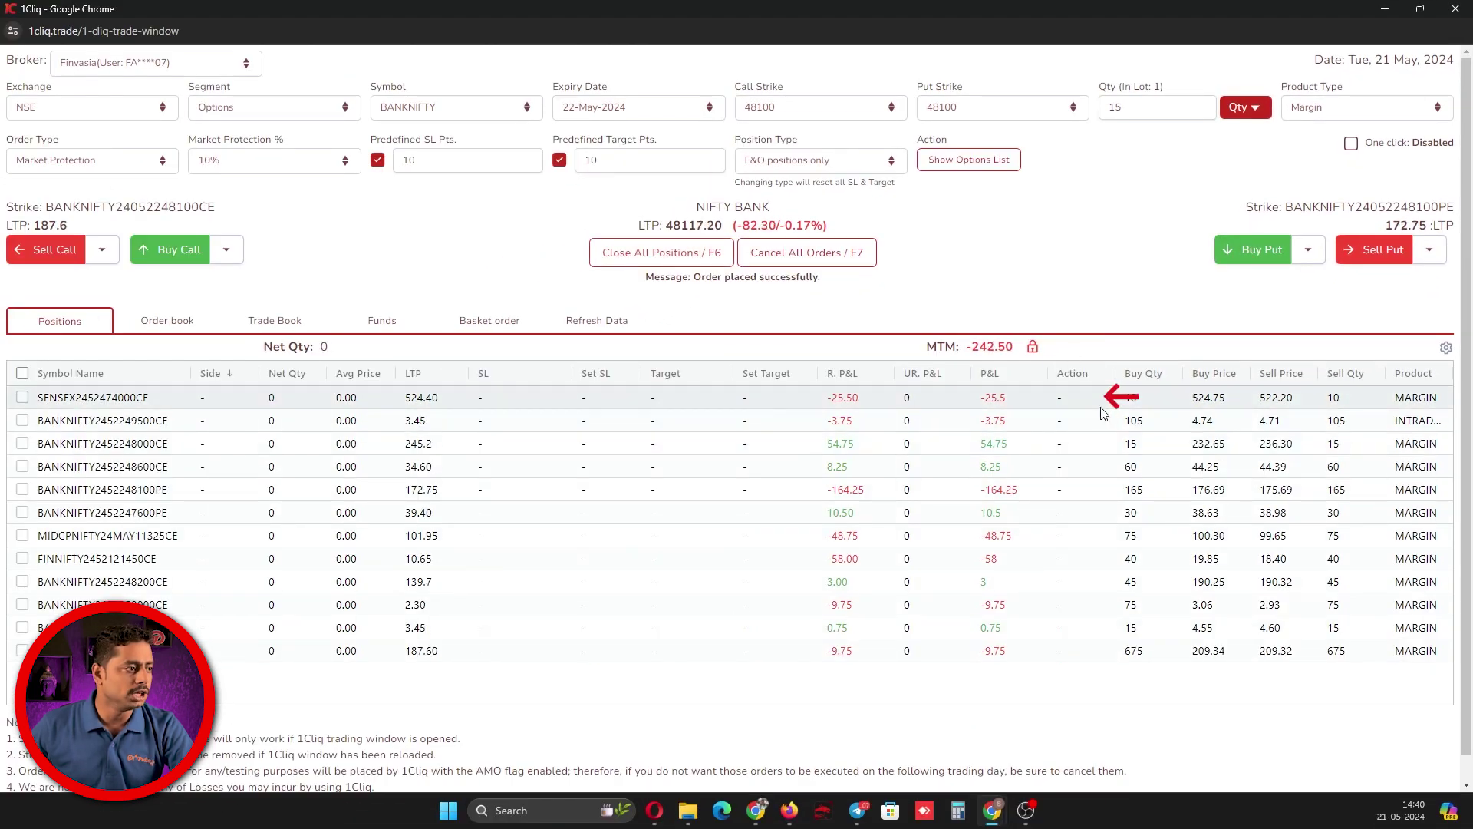
Buy the BANKNIFTY 48100 call again and exit 50% of the position (quantity 15).
{"action": "left_click", "coordinate": [161, 253]}
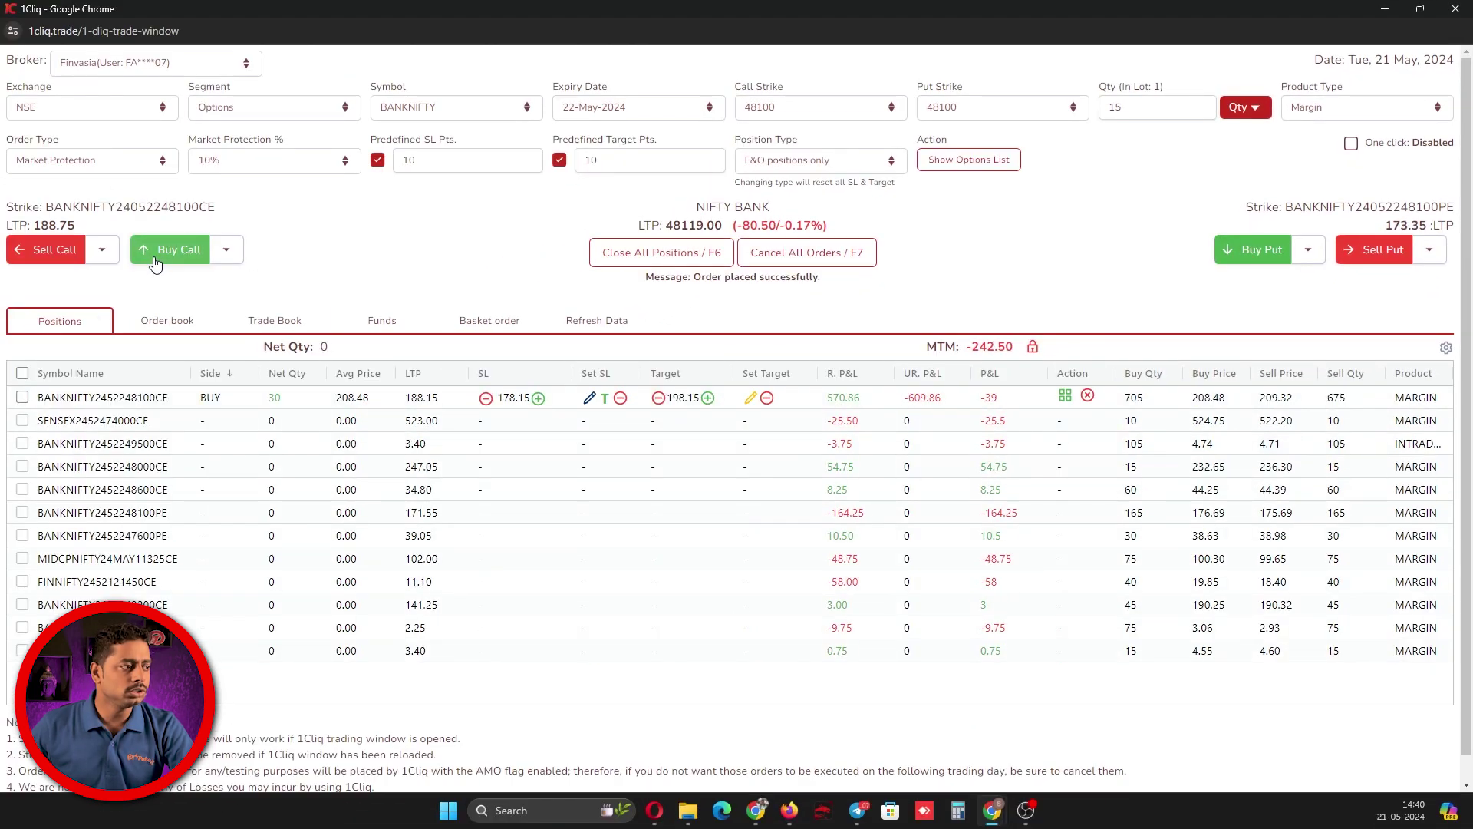
{"action": "left_click", "coordinate": [1064, 396]}
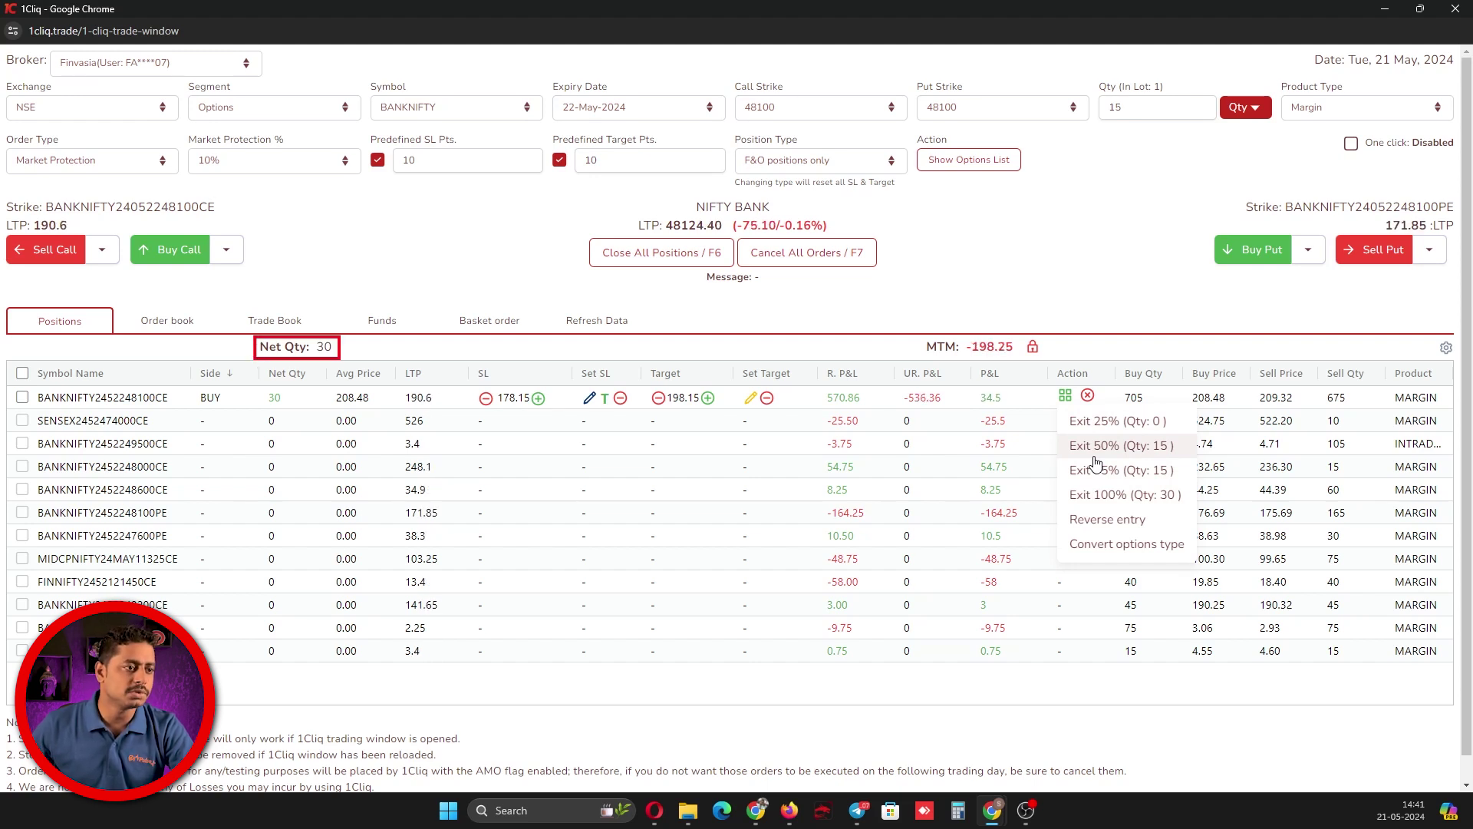
{"action": "left_click", "coordinate": [1095, 455]}
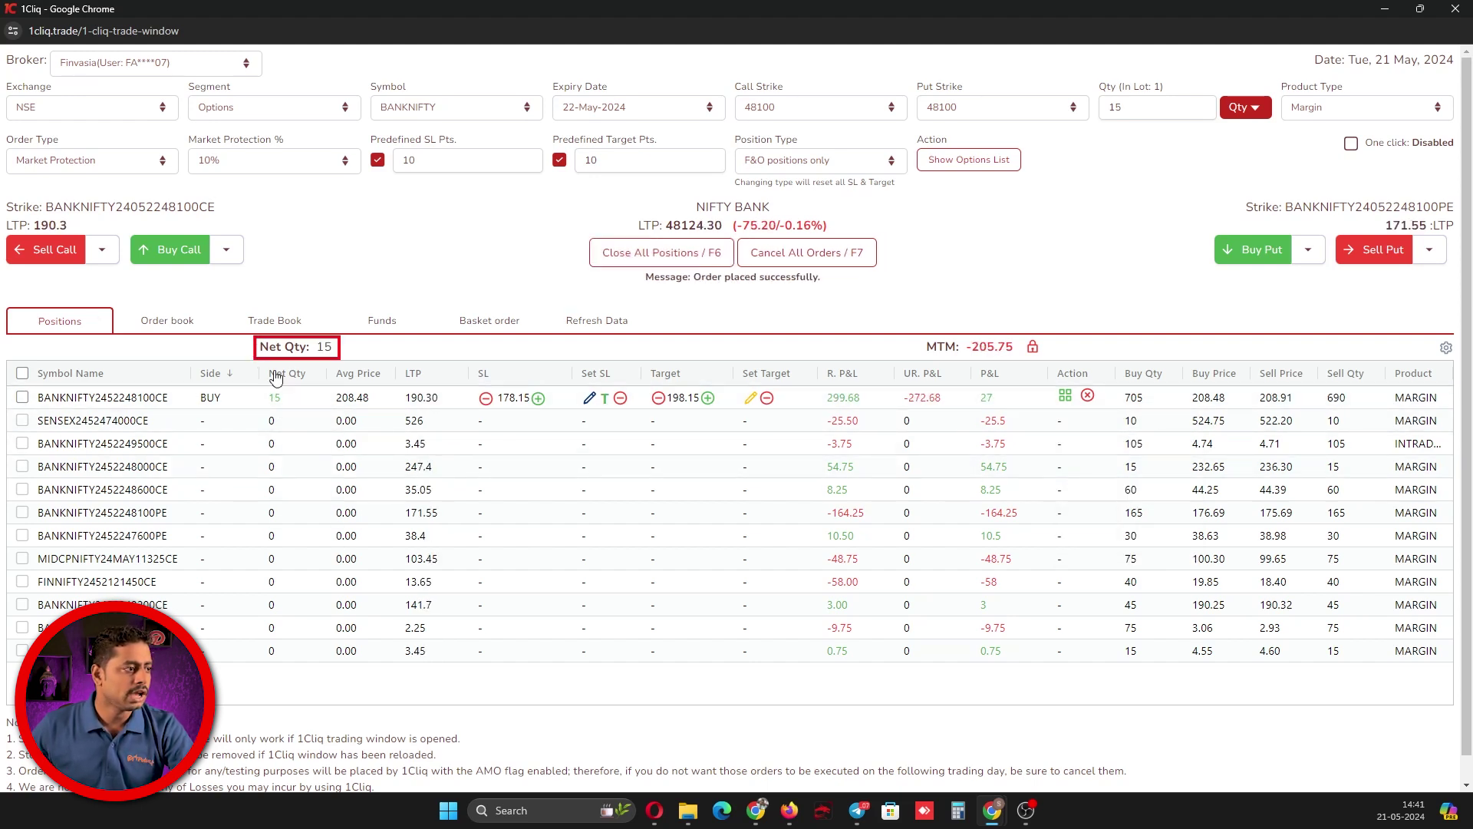
Reverse the BANKNIFTY 48100 call position from buy to sell, and reverse it once more back to buy.
{"action": "left_click", "coordinate": [1063, 398]}
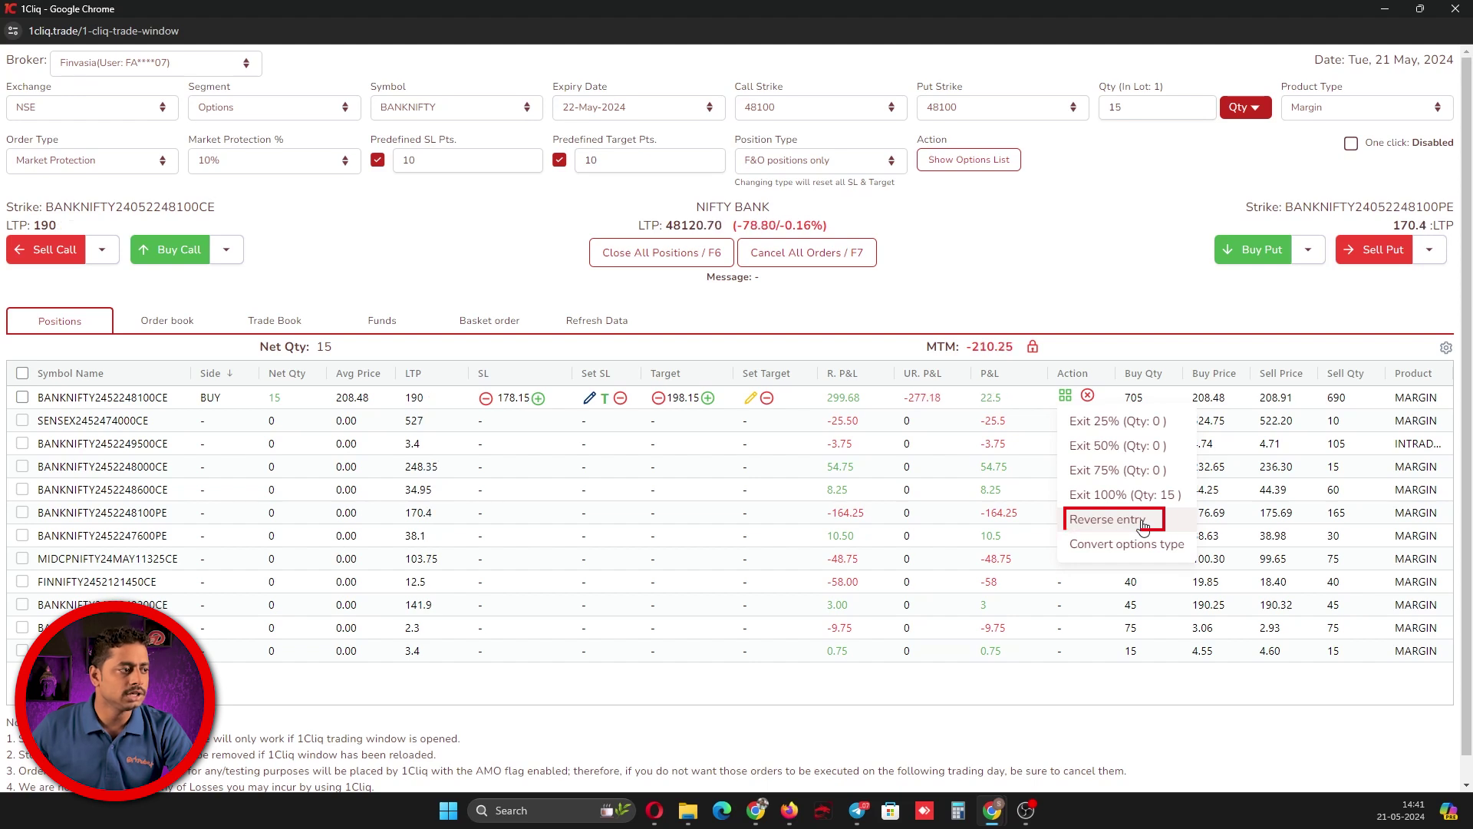
{"action": "left_click", "coordinate": [1143, 521]}
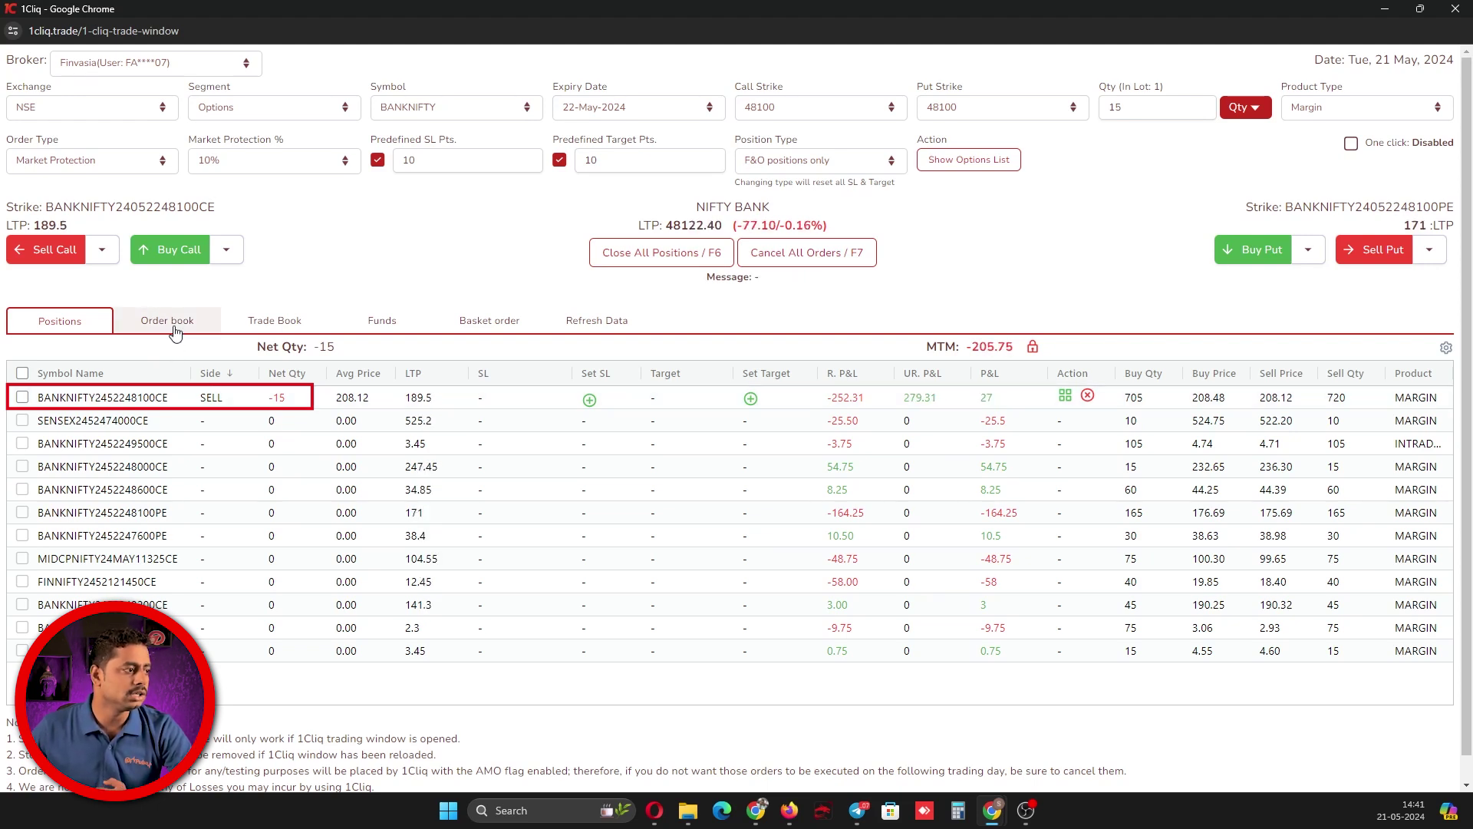
{"action": "left_click", "coordinate": [1063, 397]}
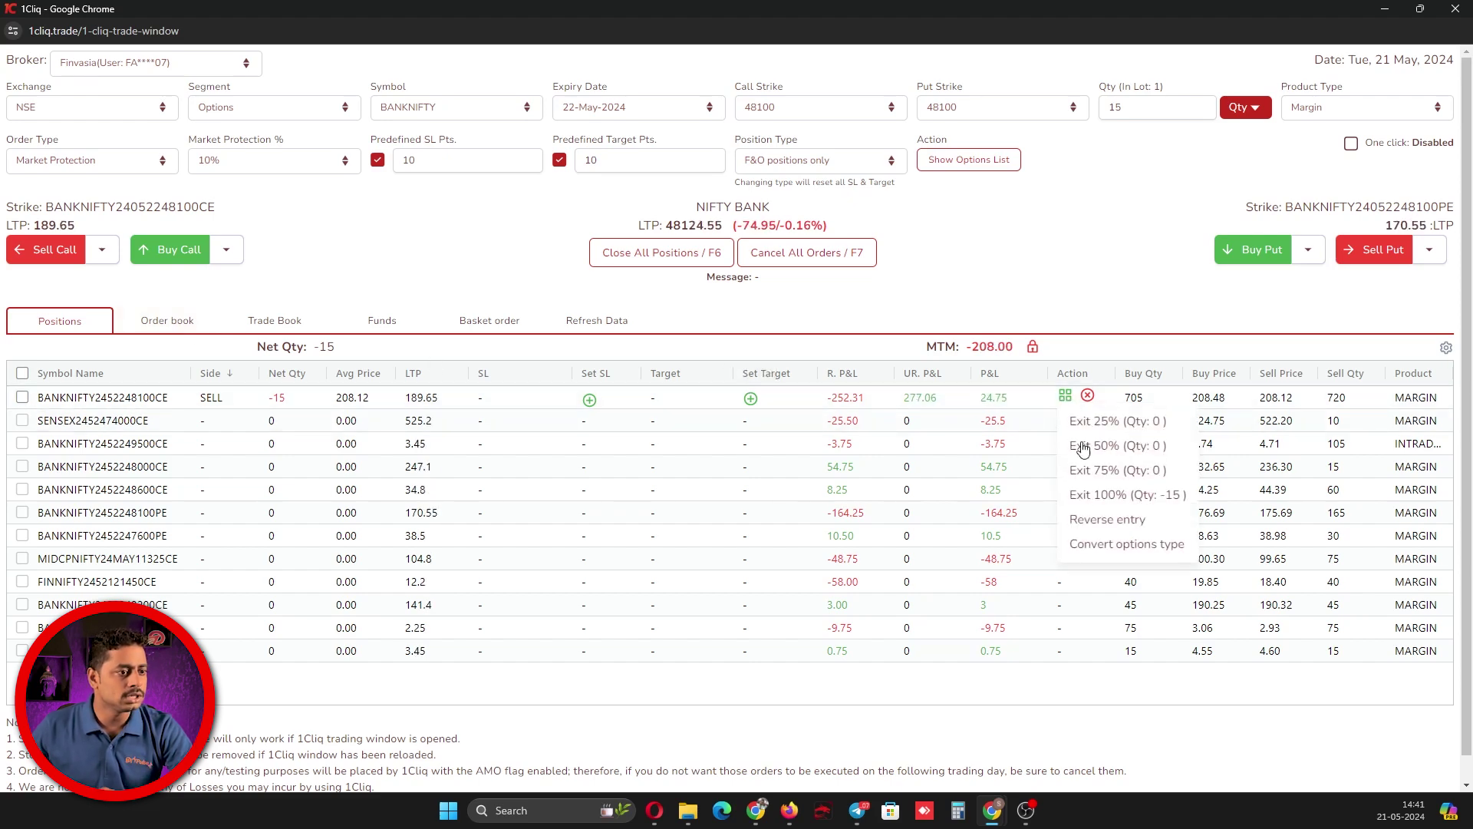
{"action": "left_click", "coordinate": [1105, 527]}
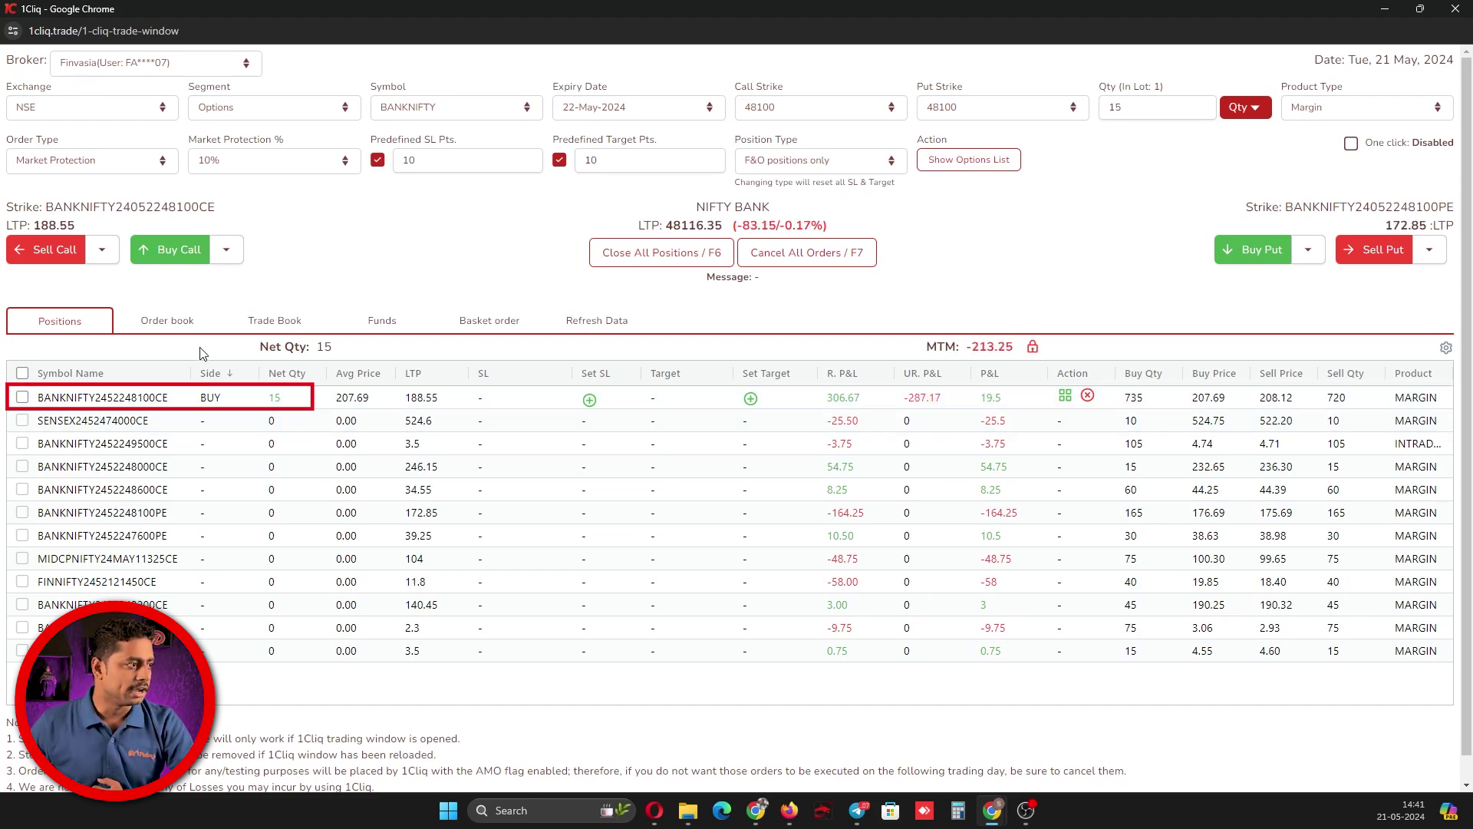
Check the reverse-entry orders in the order book and return to the positions.
{"action": "left_click", "coordinate": [169, 321]}
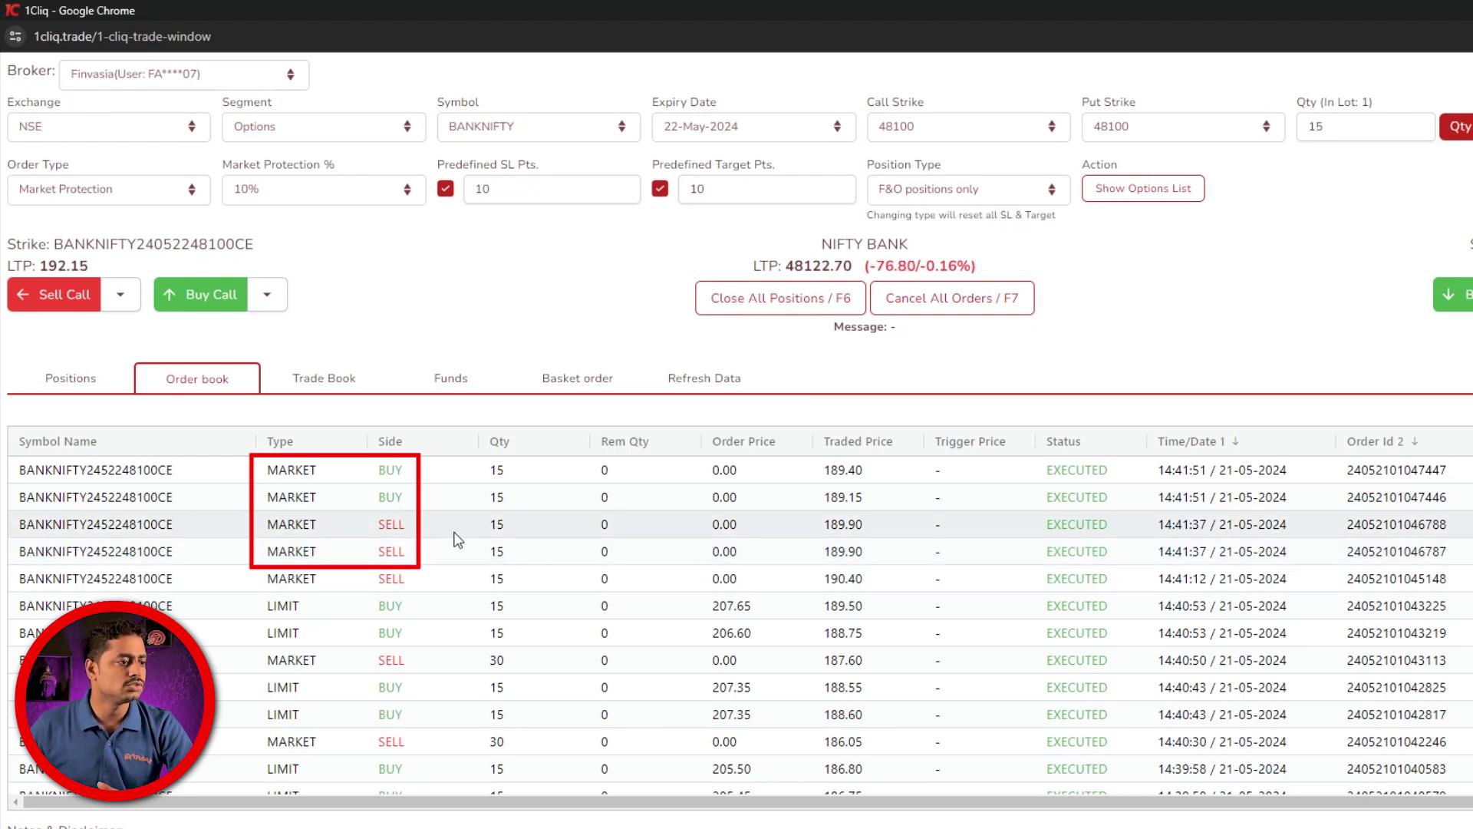
{"action": "left_click", "coordinate": [76, 379]}
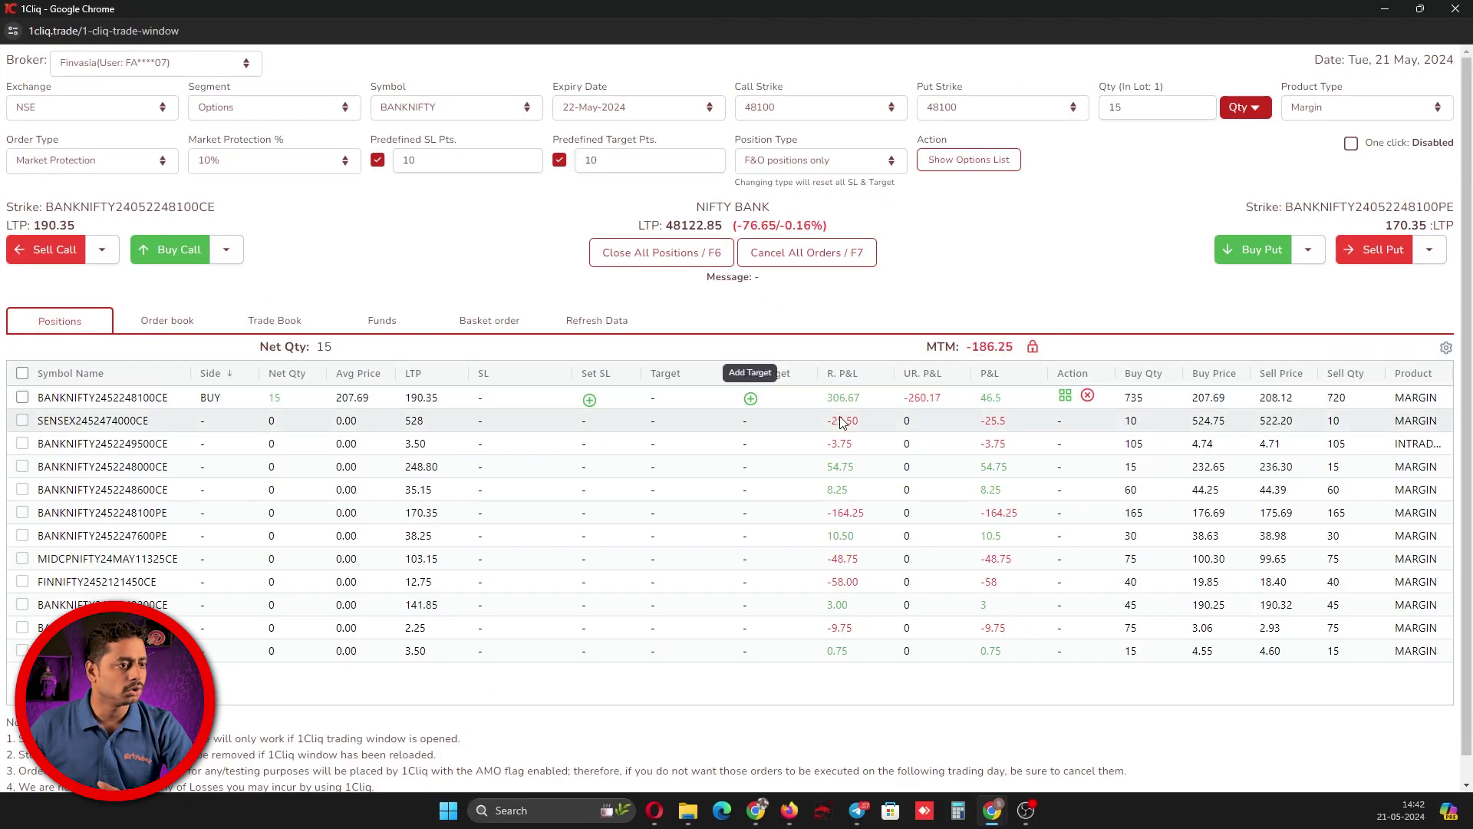
Convert the 48100 call position to the opposite option type and check the resulting orders in the order book.
{"action": "left_click", "coordinate": [1066, 396]}
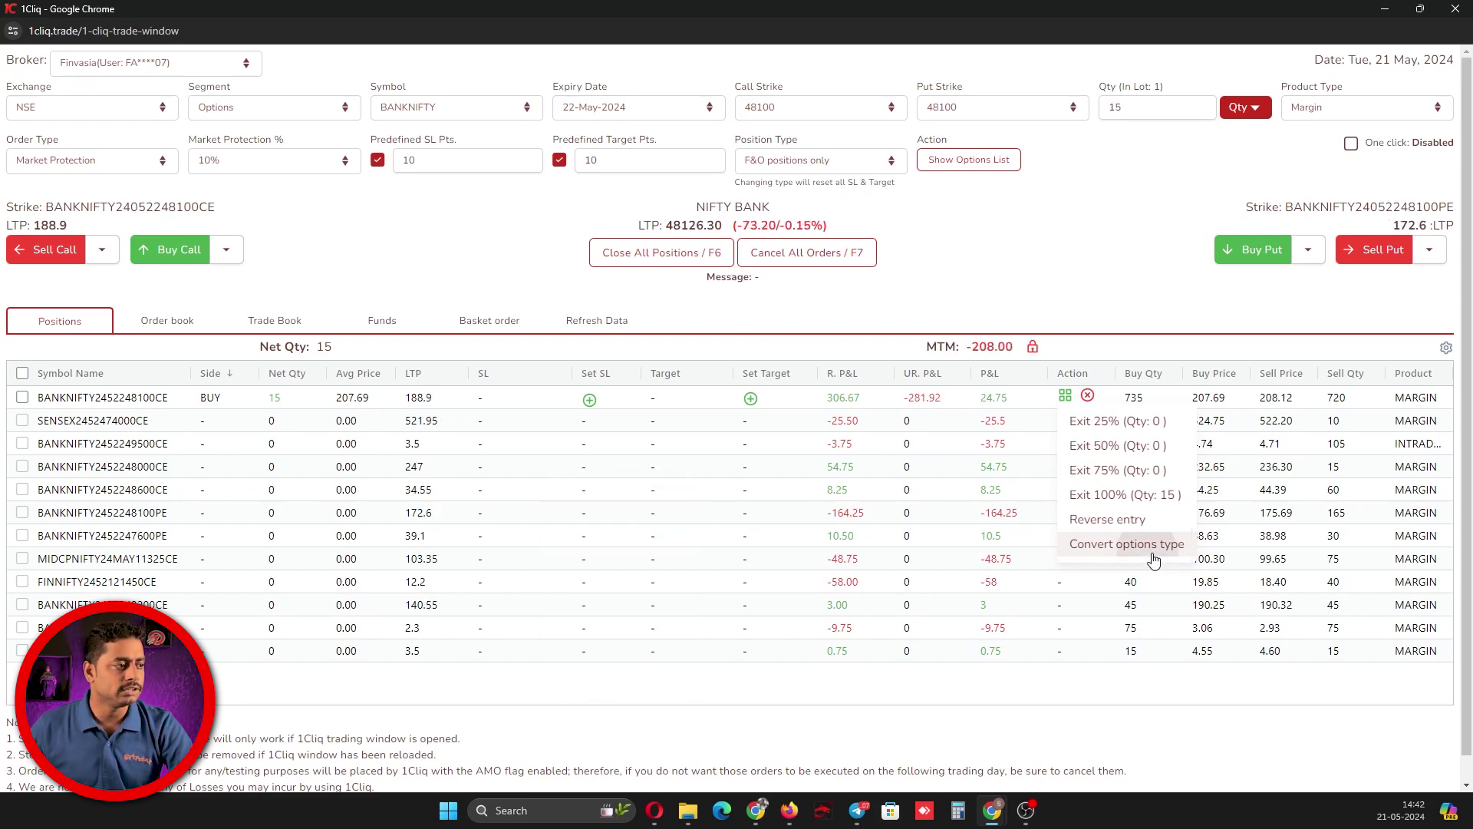
{"action": "left_click", "coordinate": [1154, 559]}
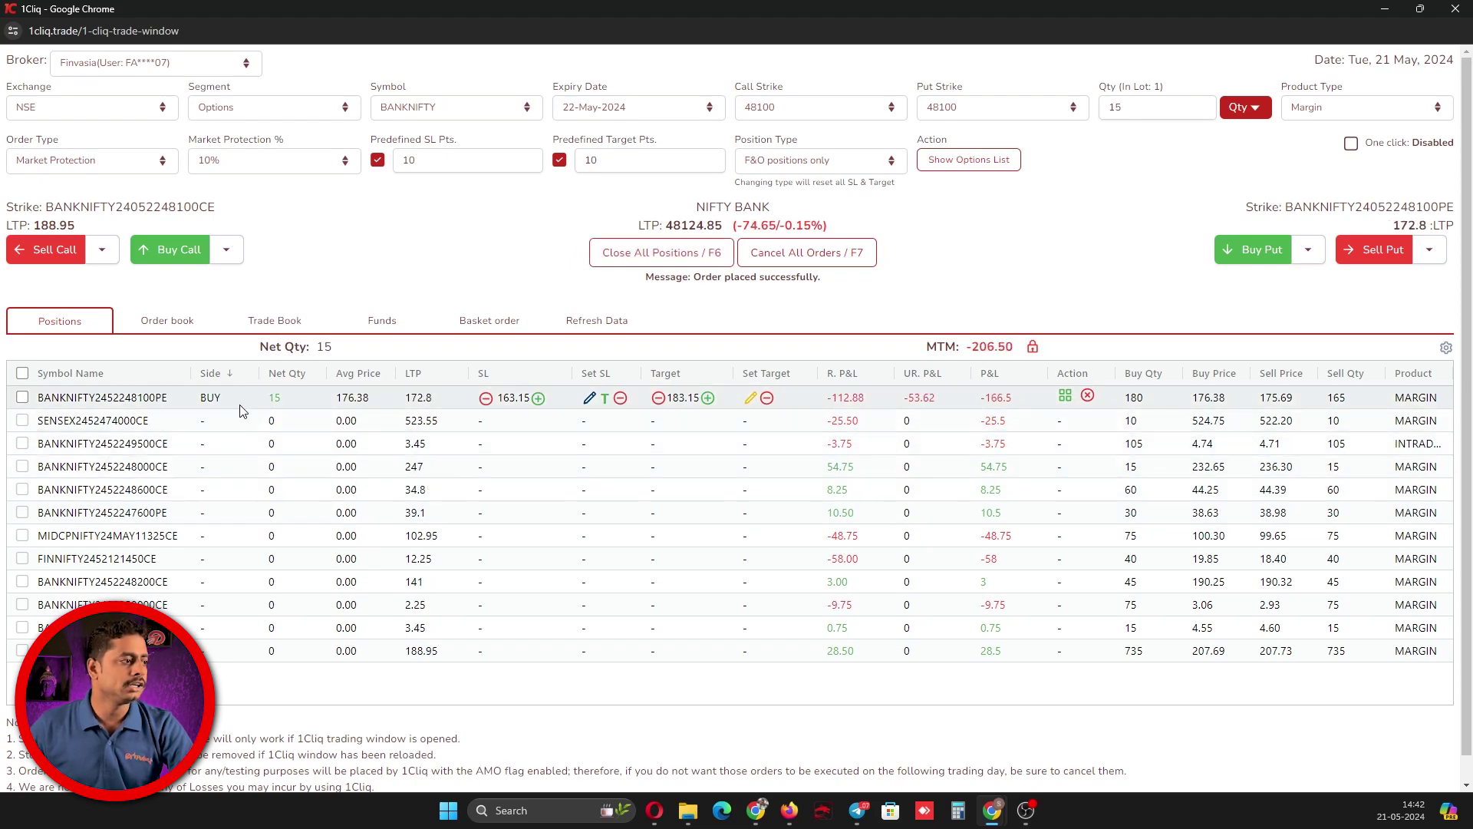
{"action": "left_click", "coordinate": [166, 321]}
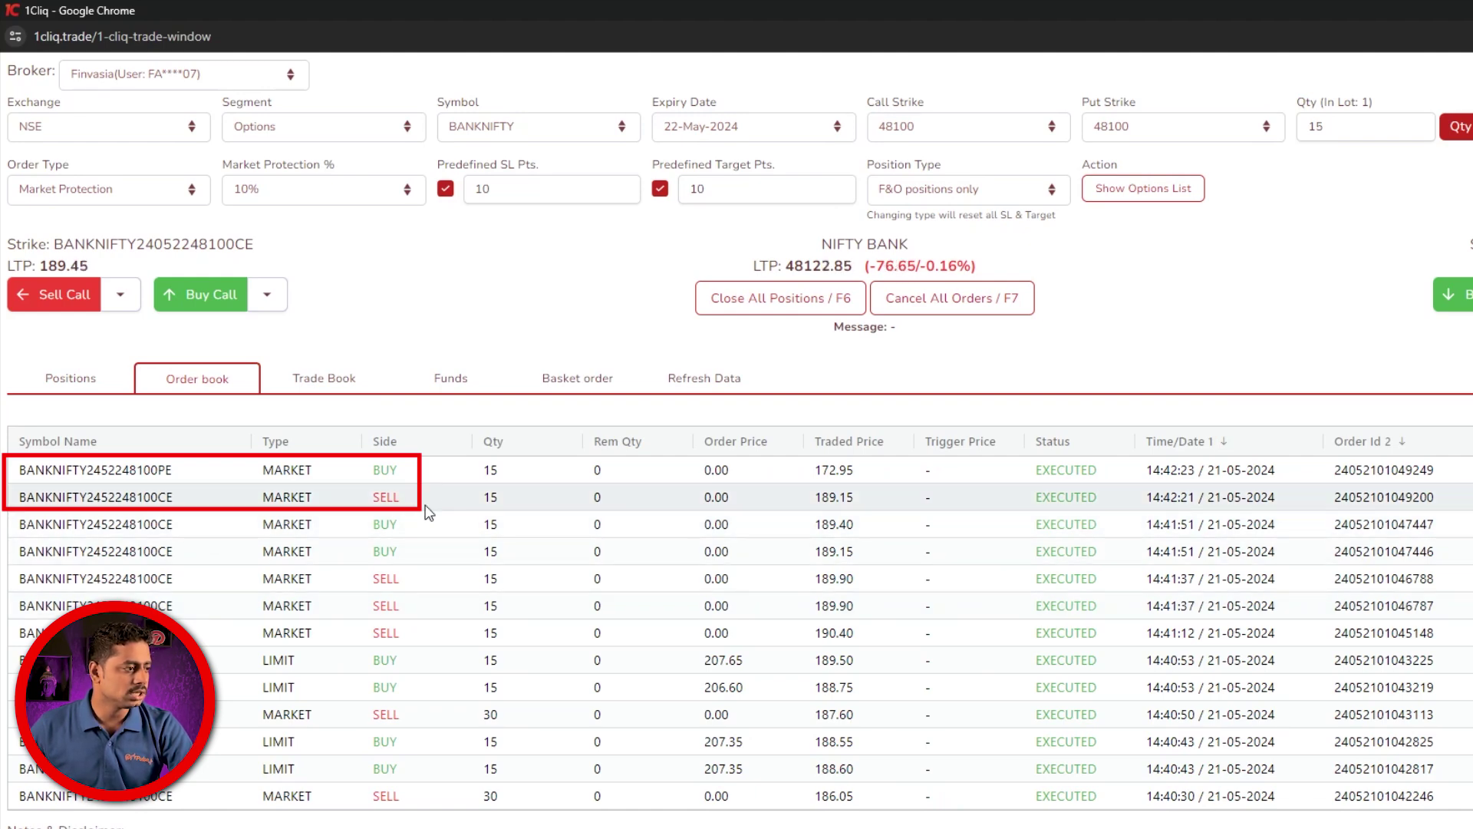
{"action": "left_click", "coordinate": [71, 377]}
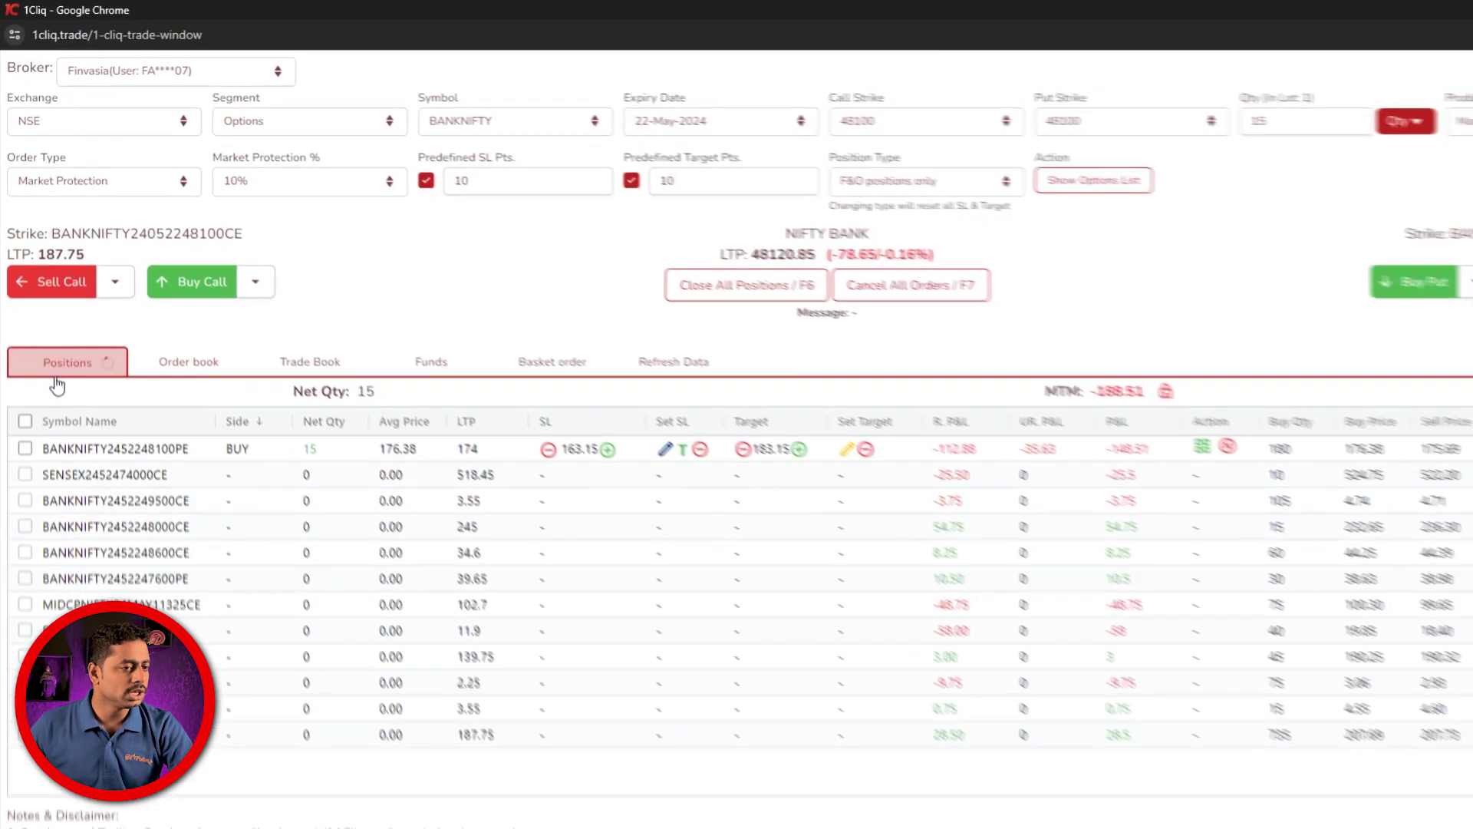
Exit the open BANKNIFTY 48100 put position and set the call strike to 49000.
{"action": "left_click", "coordinate": [1066, 396]}
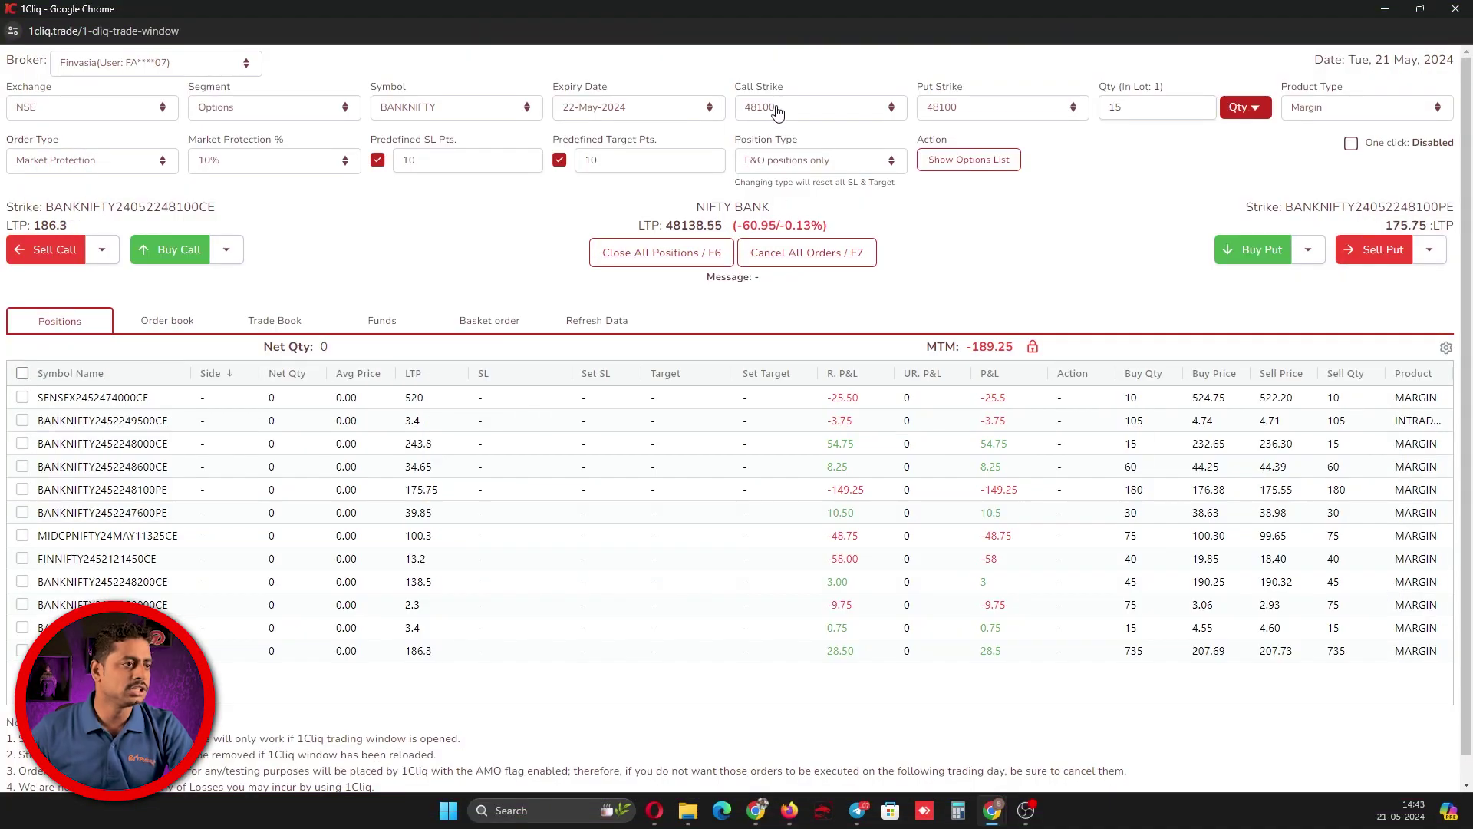
{"action": "left_click", "coordinate": [776, 112]}
{"action": "scroll", "coordinate": [806, 253], "scroll_direction": "down", "scroll_amount": 5}
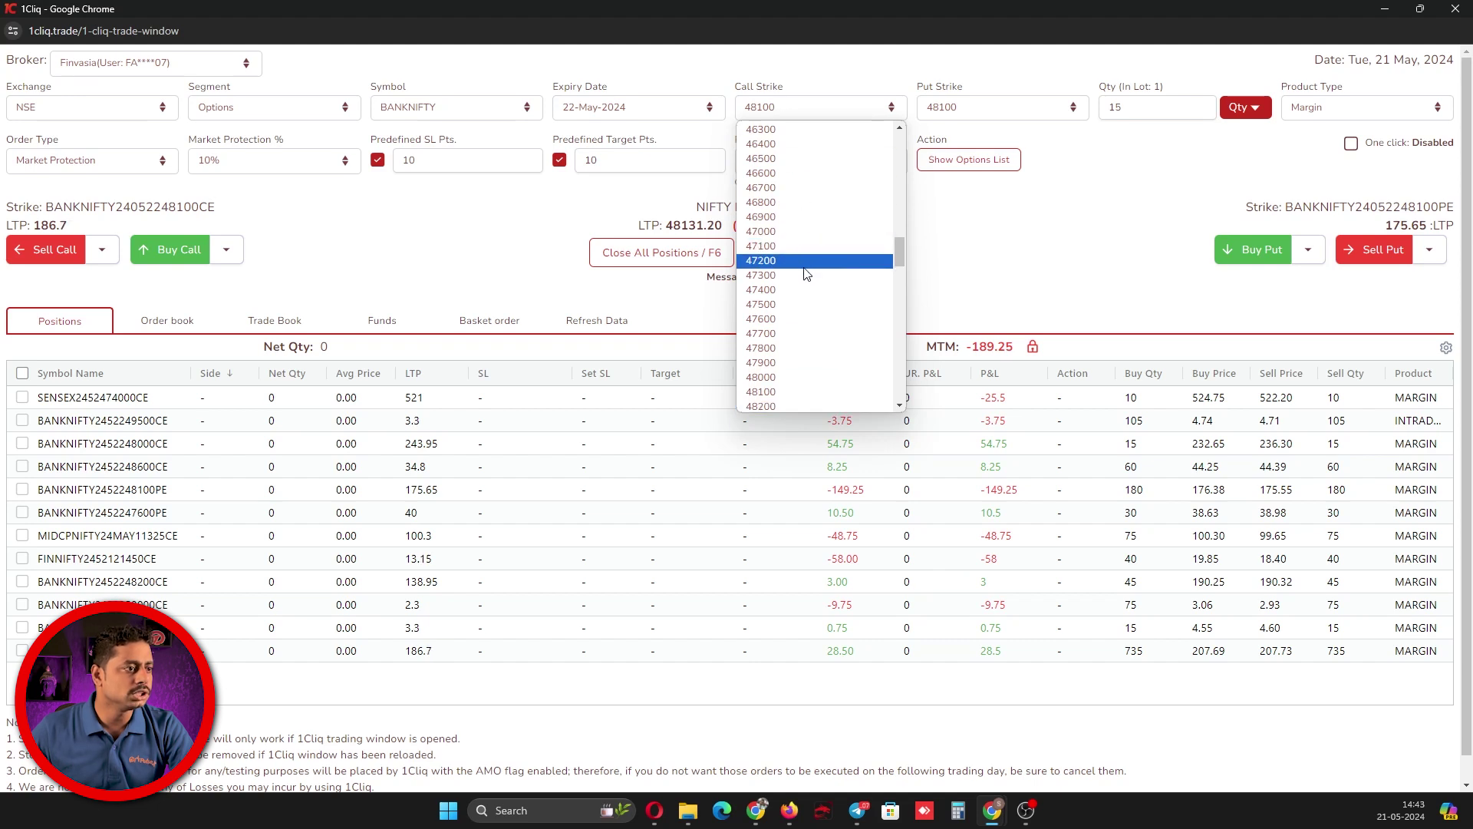
{"action": "left_click", "coordinate": [803, 228]}
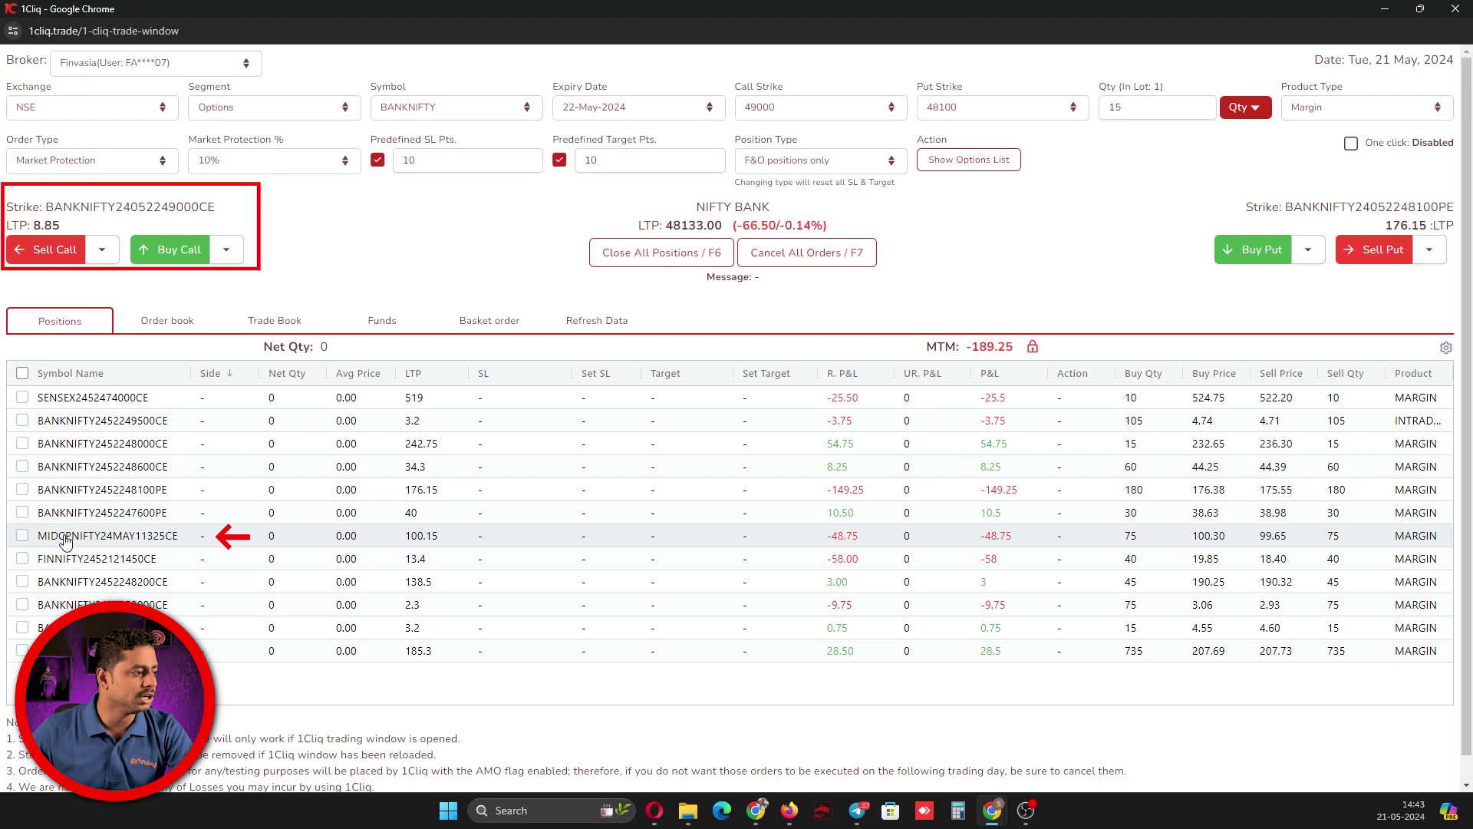
Load the MIDCPNIFTY 11325, BANKNIFTY 48000 and BANKNIFTY 49500 calls in turn into the order form from their position rows.
{"action": "left_click", "coordinate": [65, 541]}
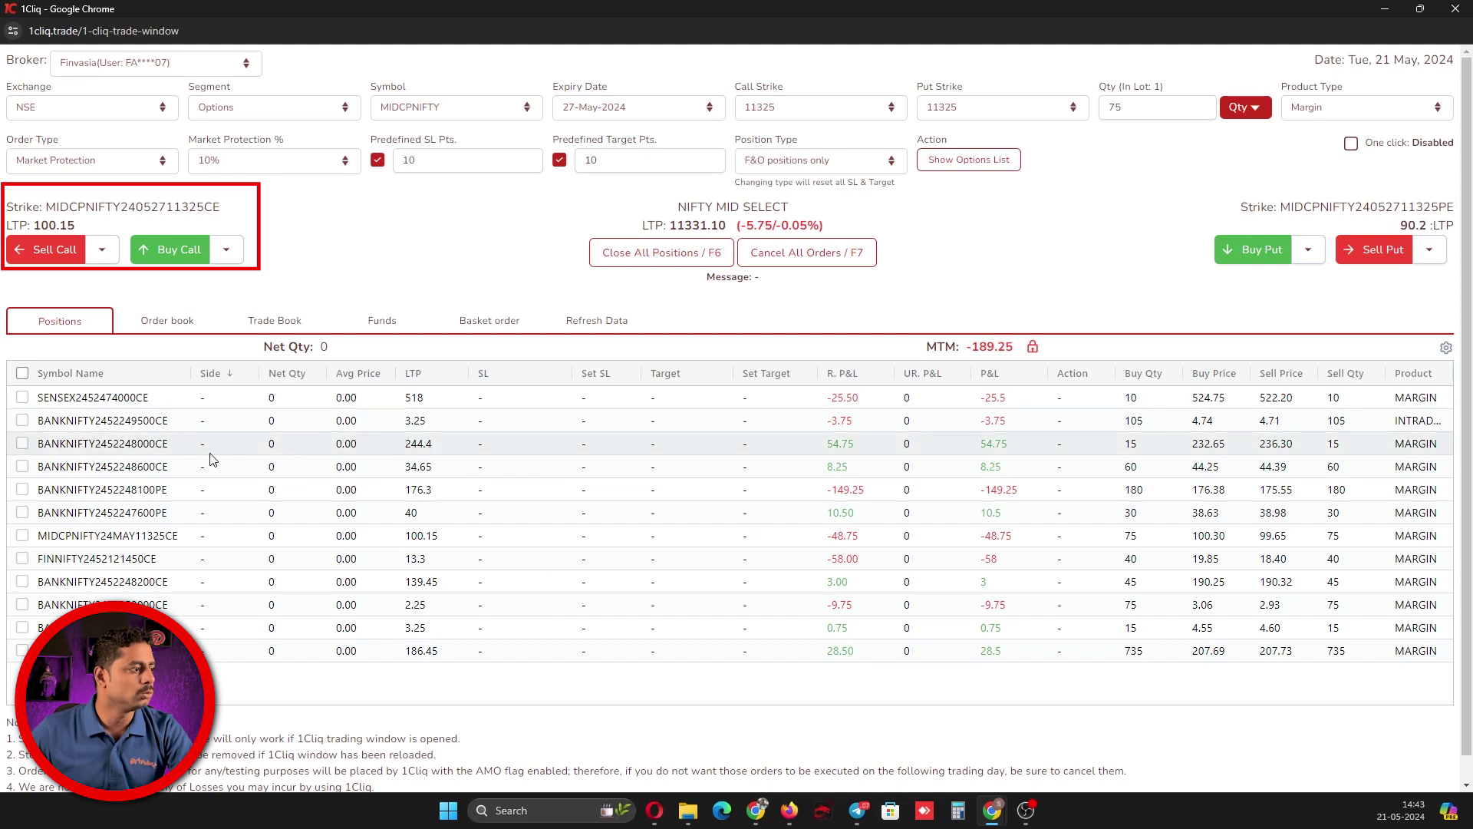
{"action": "left_click", "coordinate": [101, 445]}
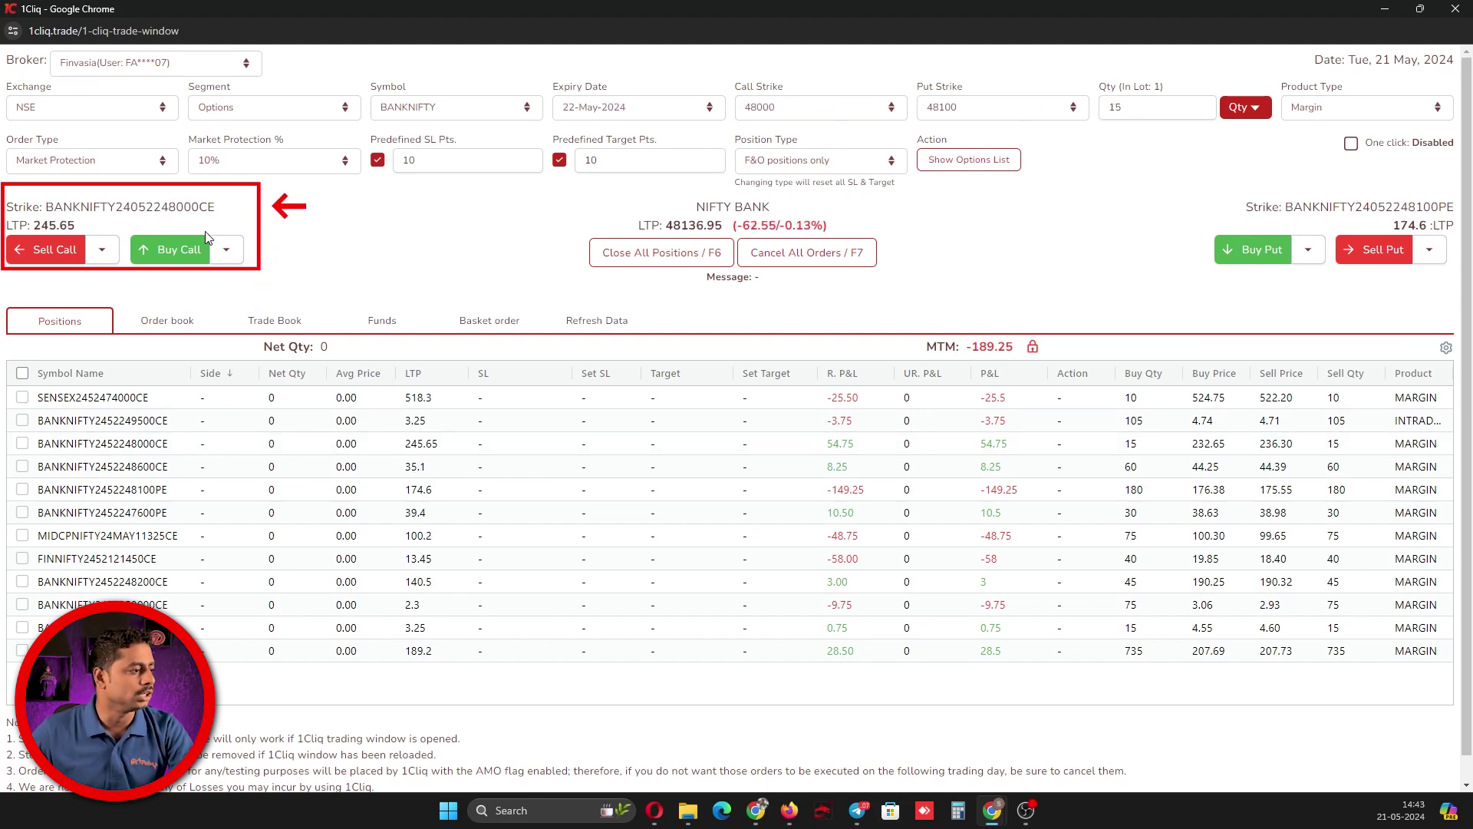
{"action": "left_click", "coordinate": [105, 424]}
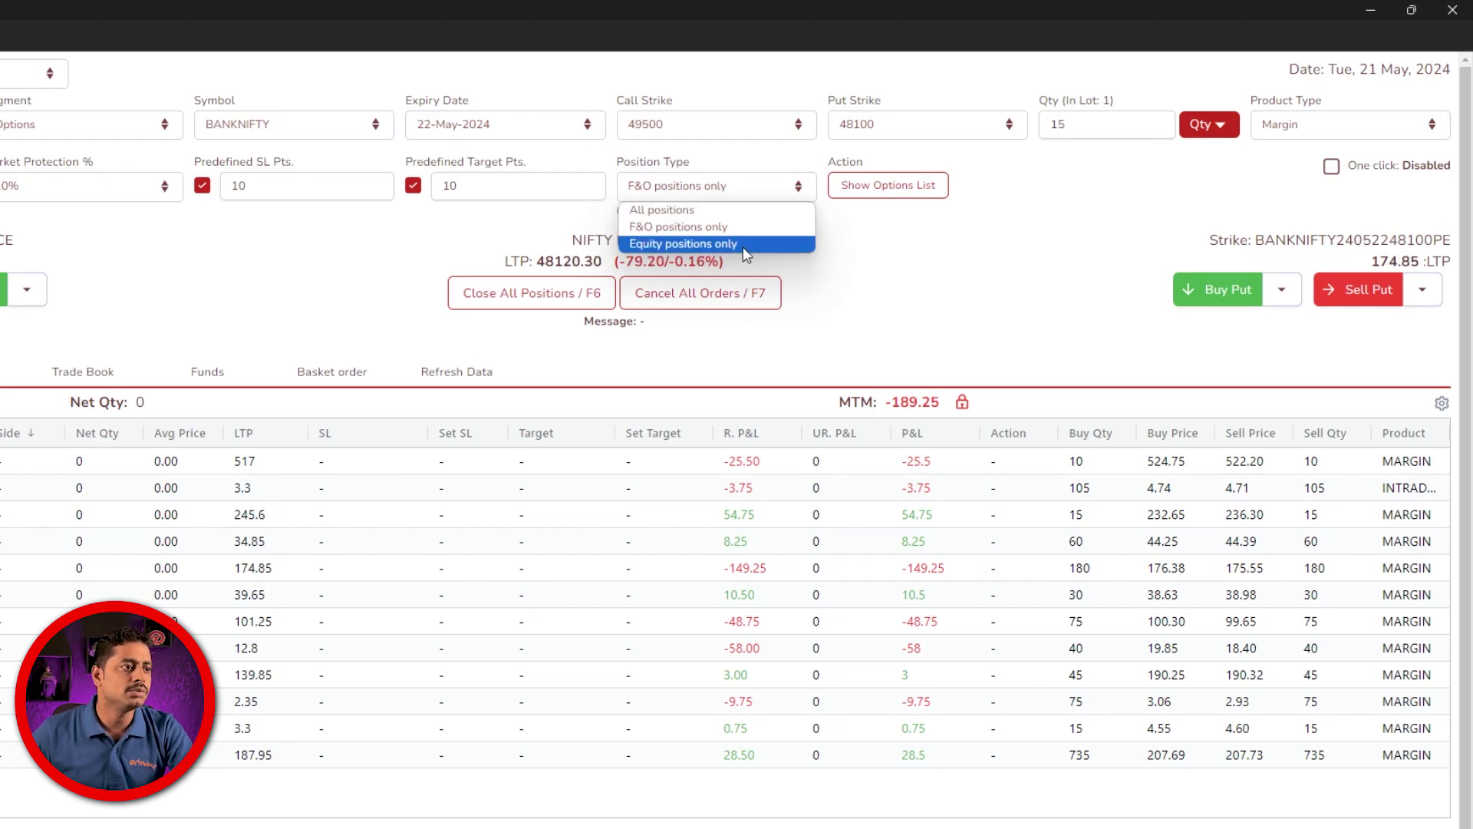
Review the position type filters for the positions table: all, F&O only and equity only.
{"action": "left_click", "coordinate": [846, 265]}
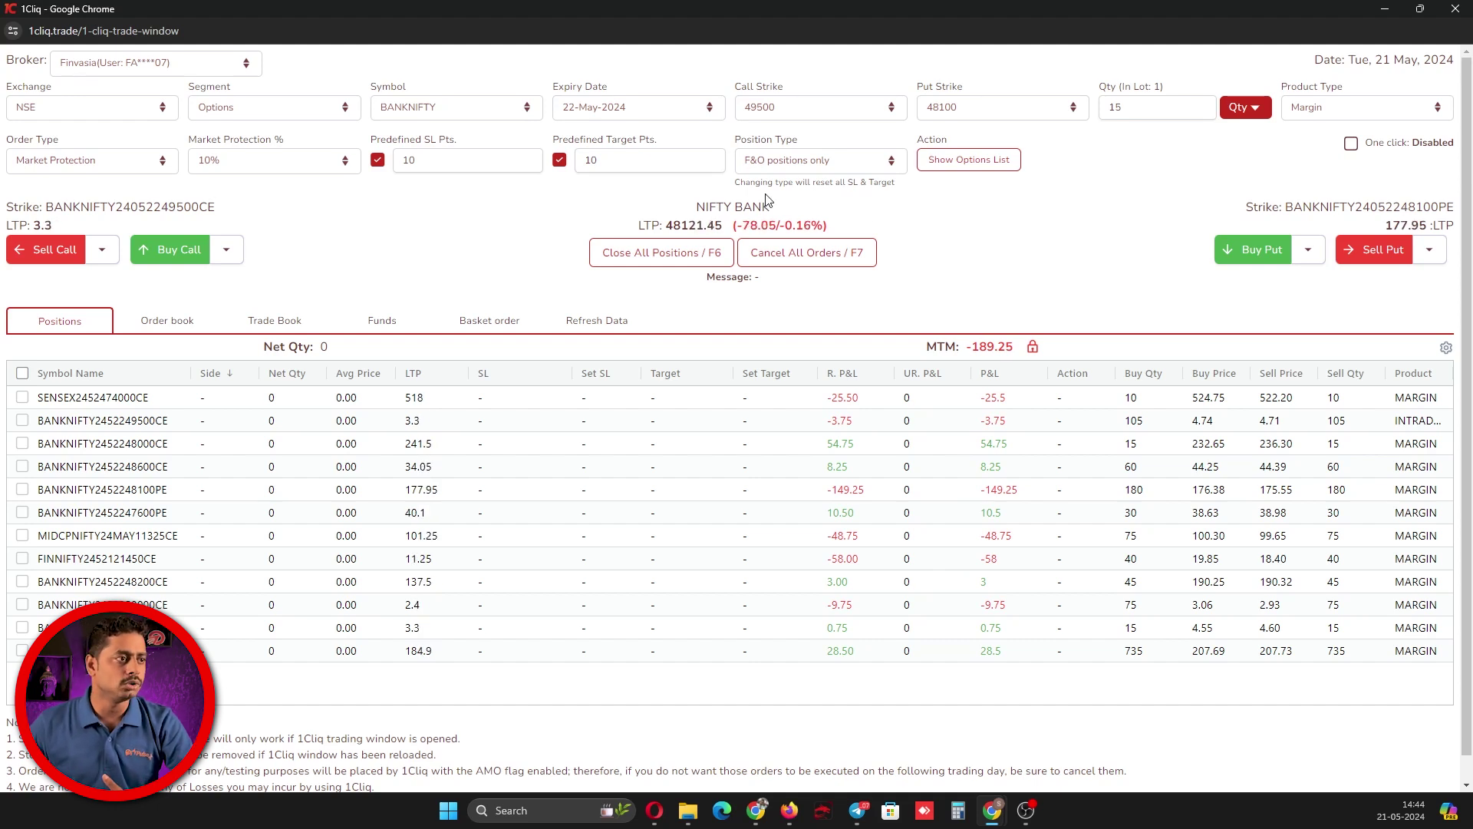
{"action": "left_click", "coordinate": [829, 162]}
{"action": "left_click", "coordinate": [843, 197]}
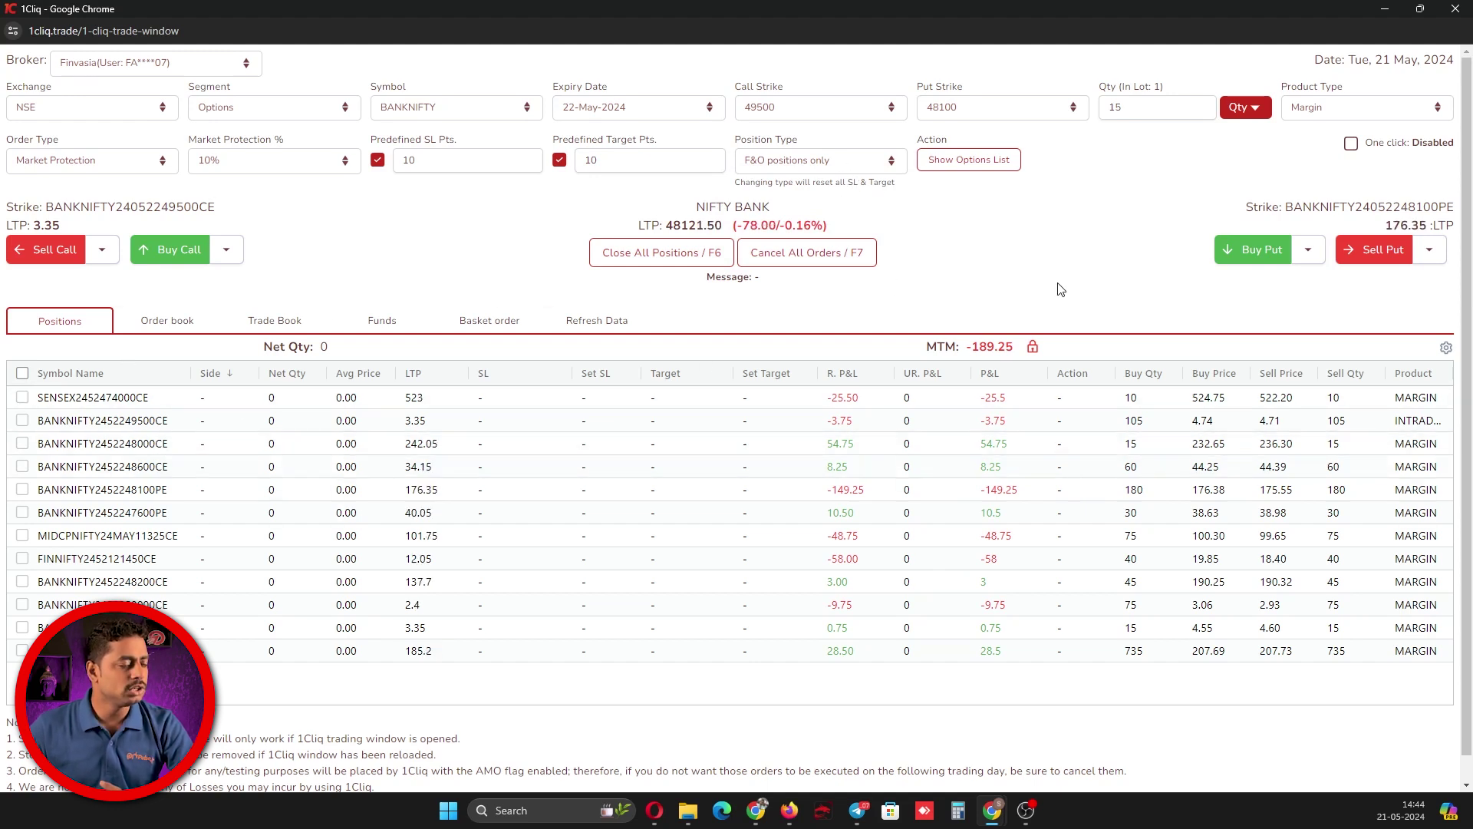
{"action": "left_click", "coordinate": [827, 168]}
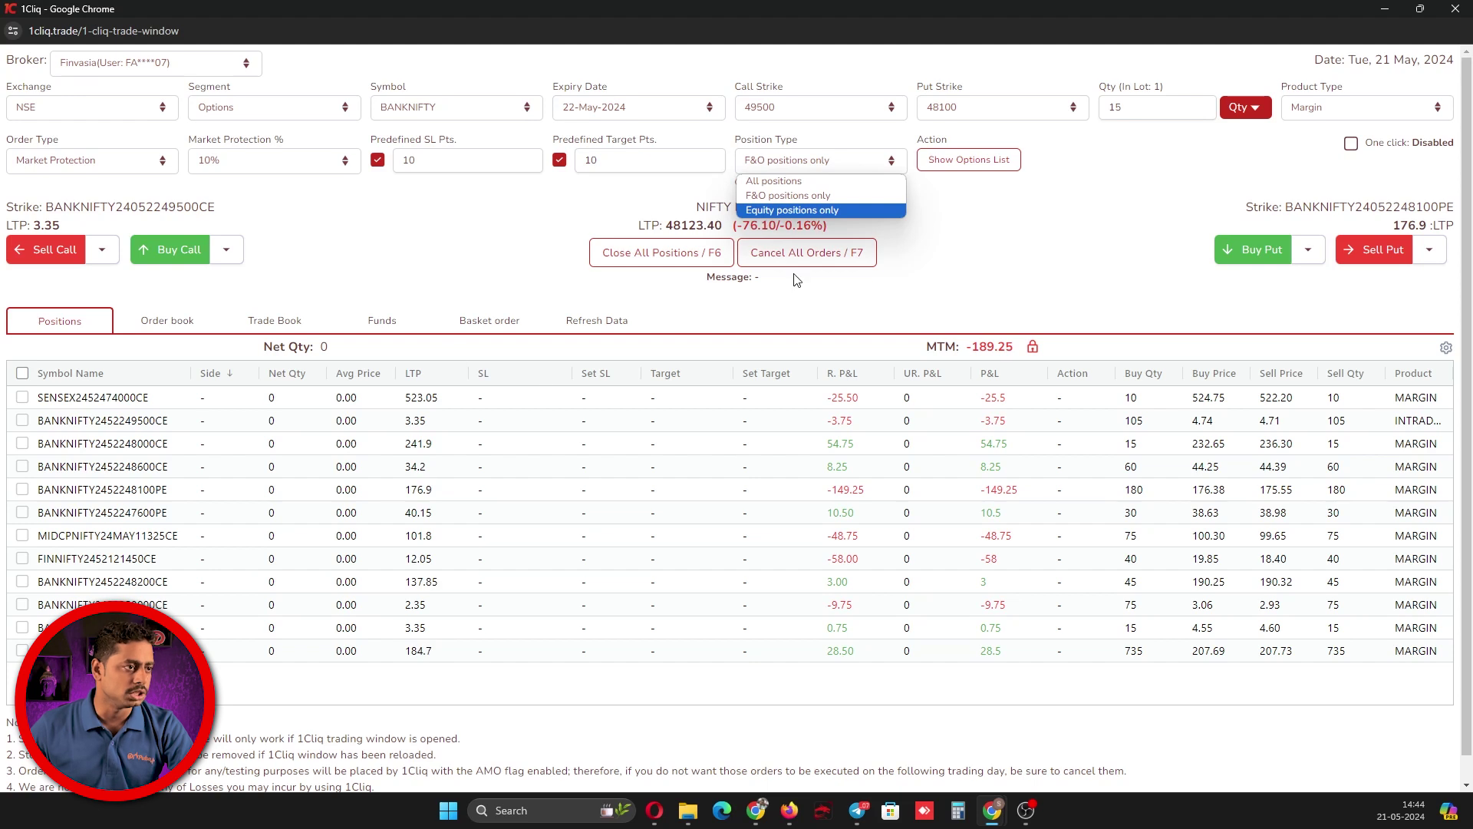
{"action": "left_click", "coordinate": [780, 182]}
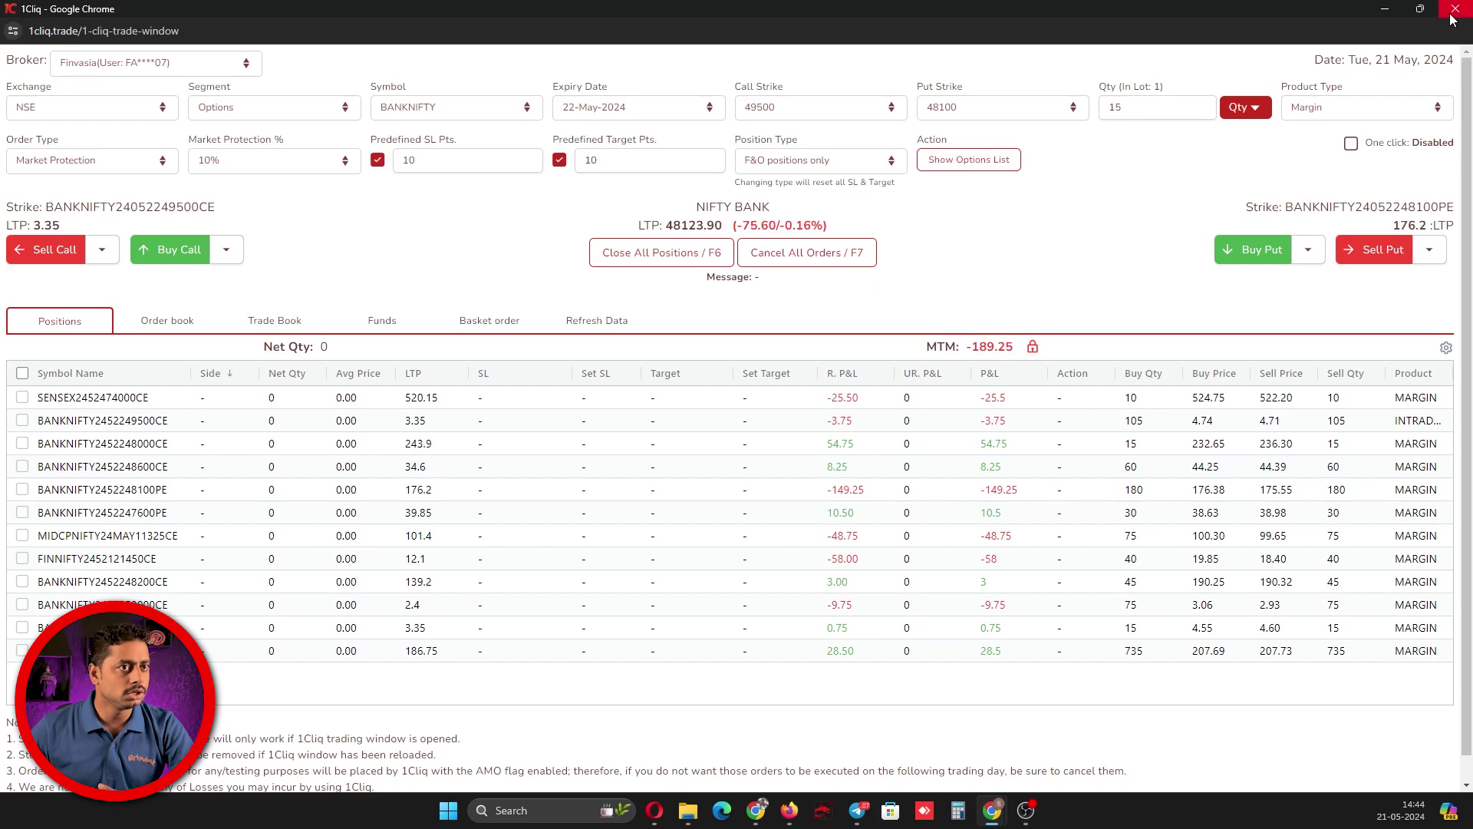
Activate the Espresso broker in the brokers list and open a maximized 1Cliq trade window for it.
{"action": "key", "text": "alt+Tab"}
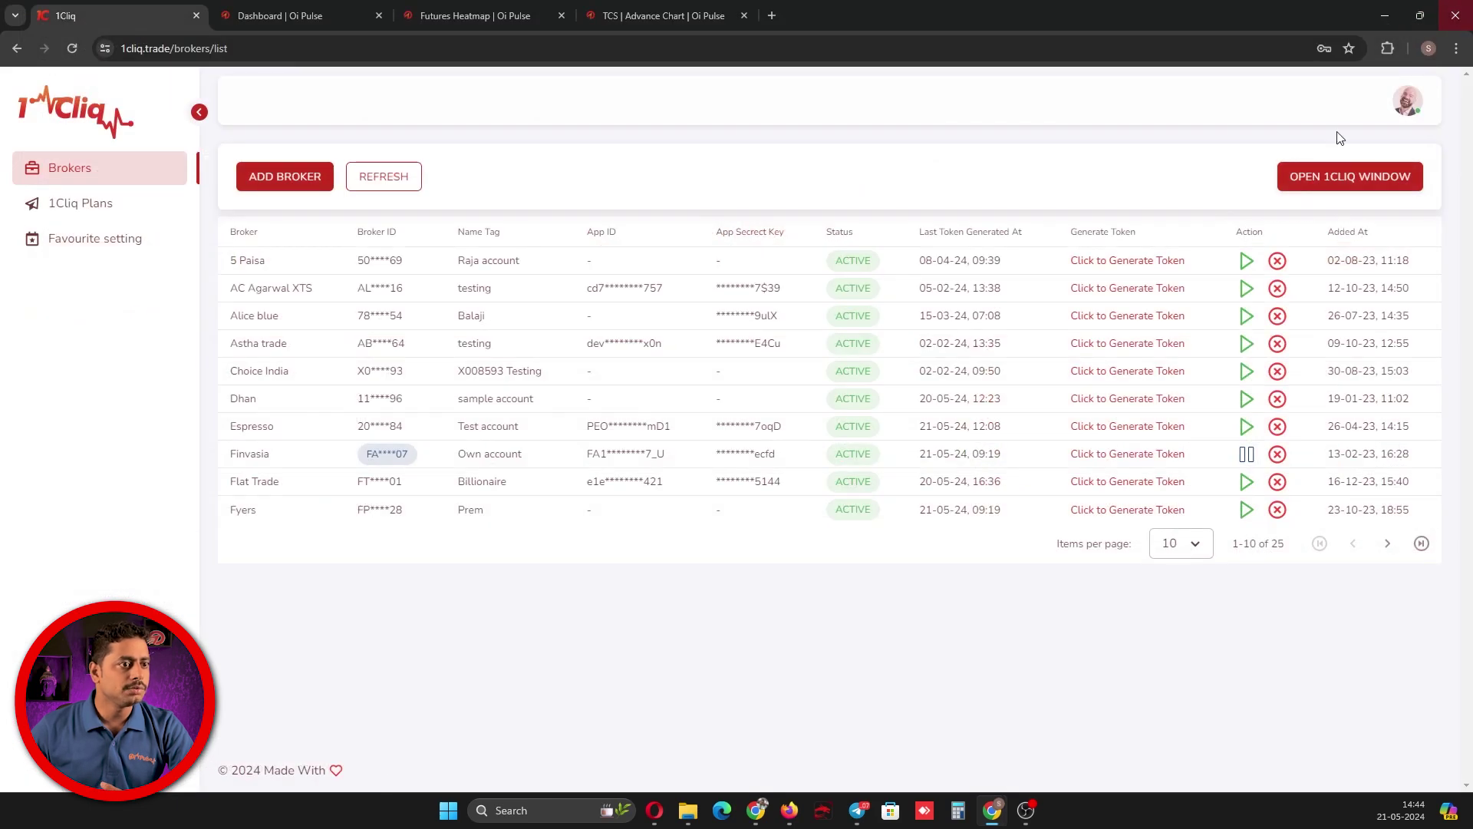
{"action": "left_click", "coordinate": [1246, 428]}
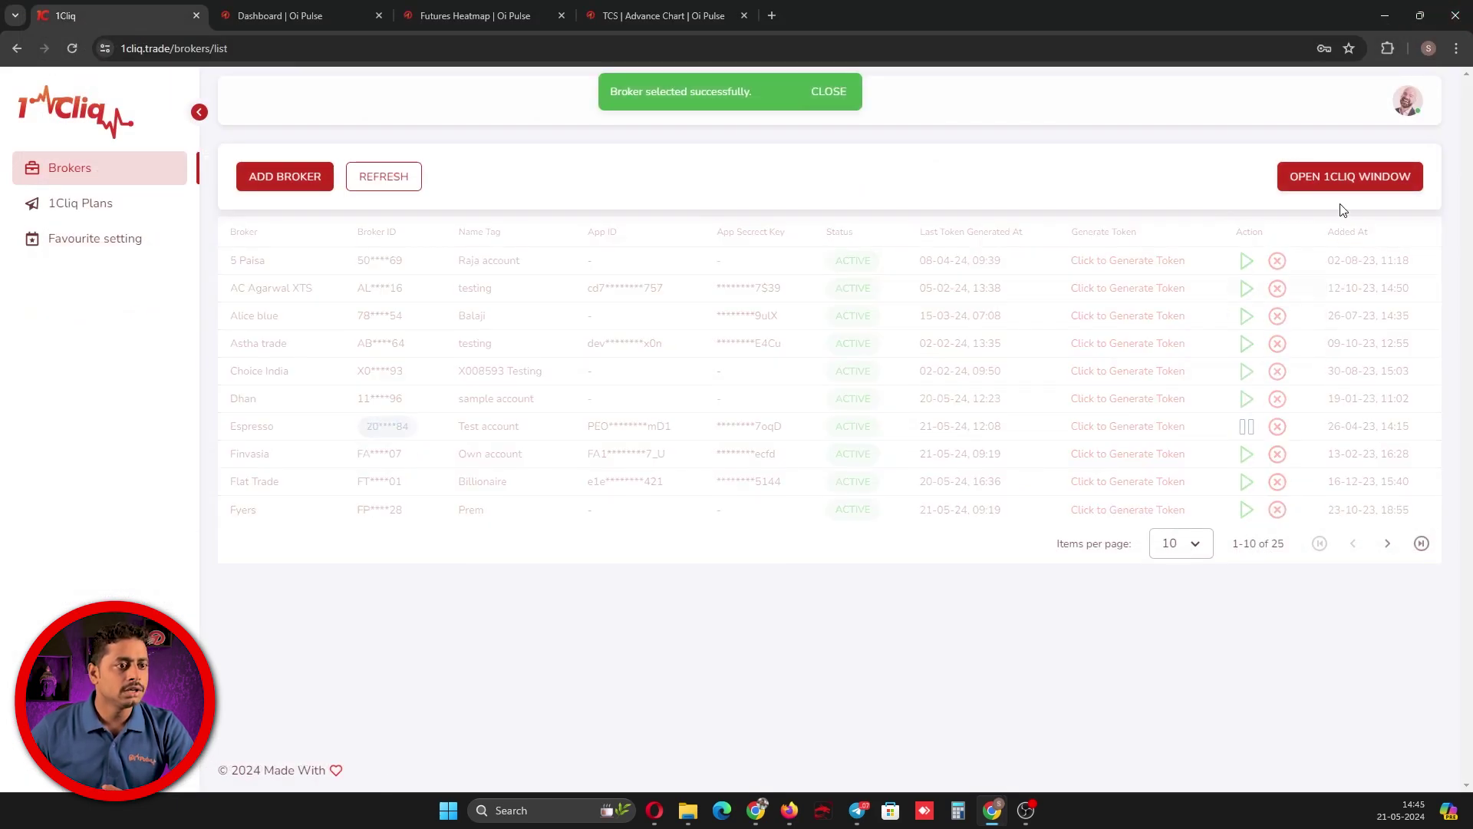
{"action": "left_click", "coordinate": [1358, 184]}
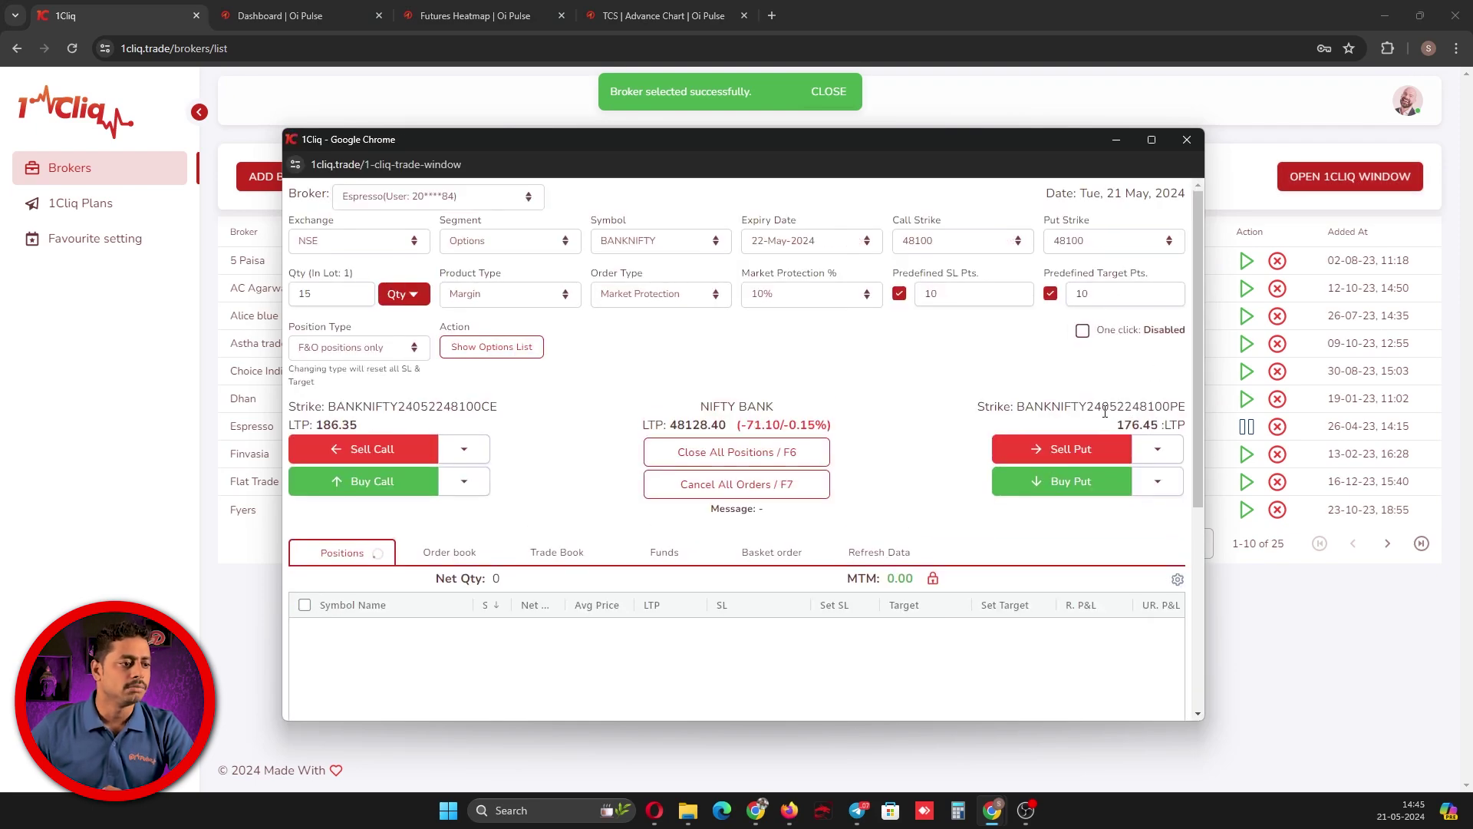
{"action": "left_click", "coordinate": [1151, 139]}
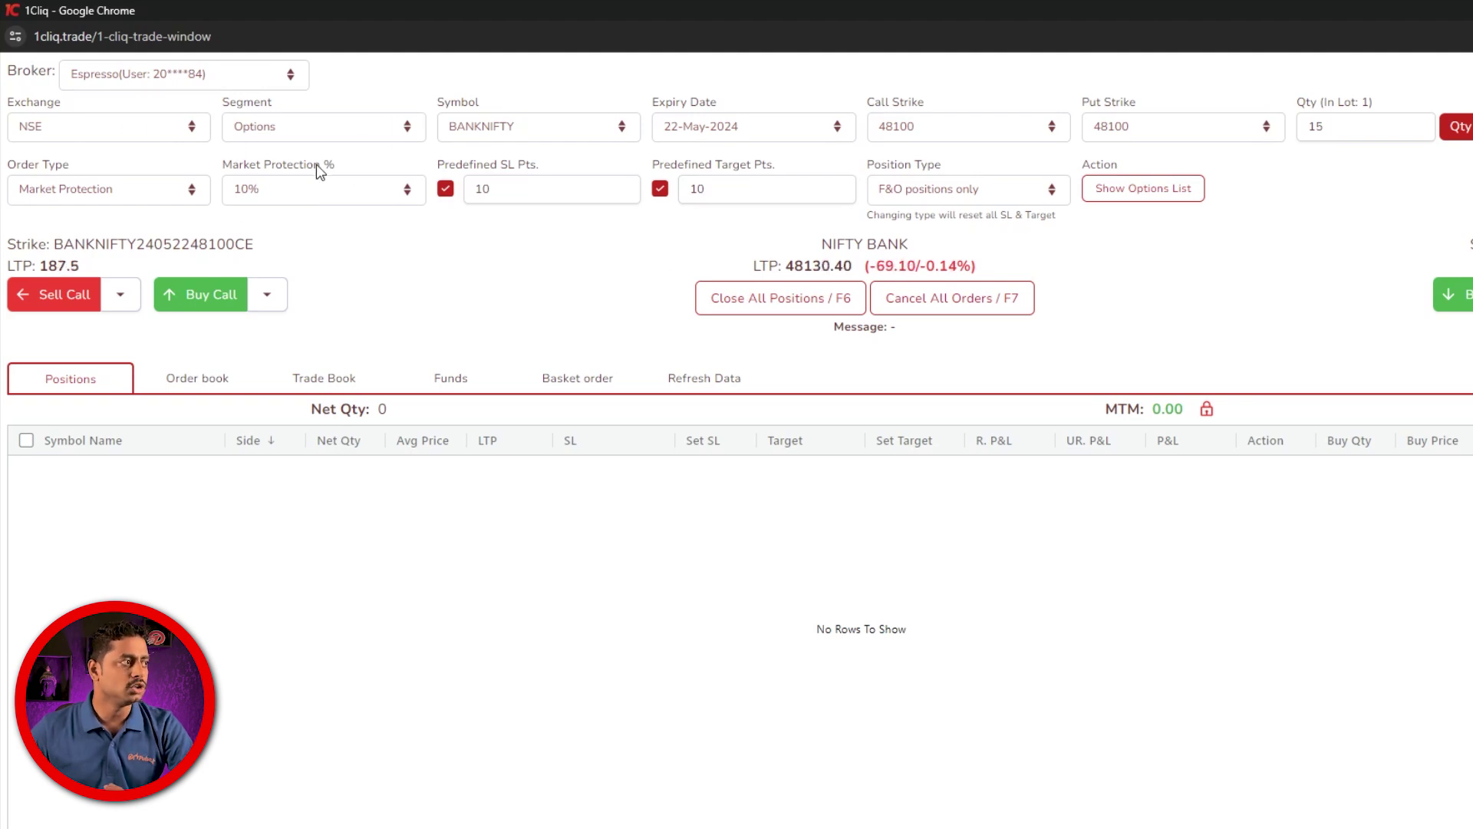
Change the trade window's broker from Espresso to Finvasia and confirm the change.
{"action": "left_click", "coordinate": [128, 79]}
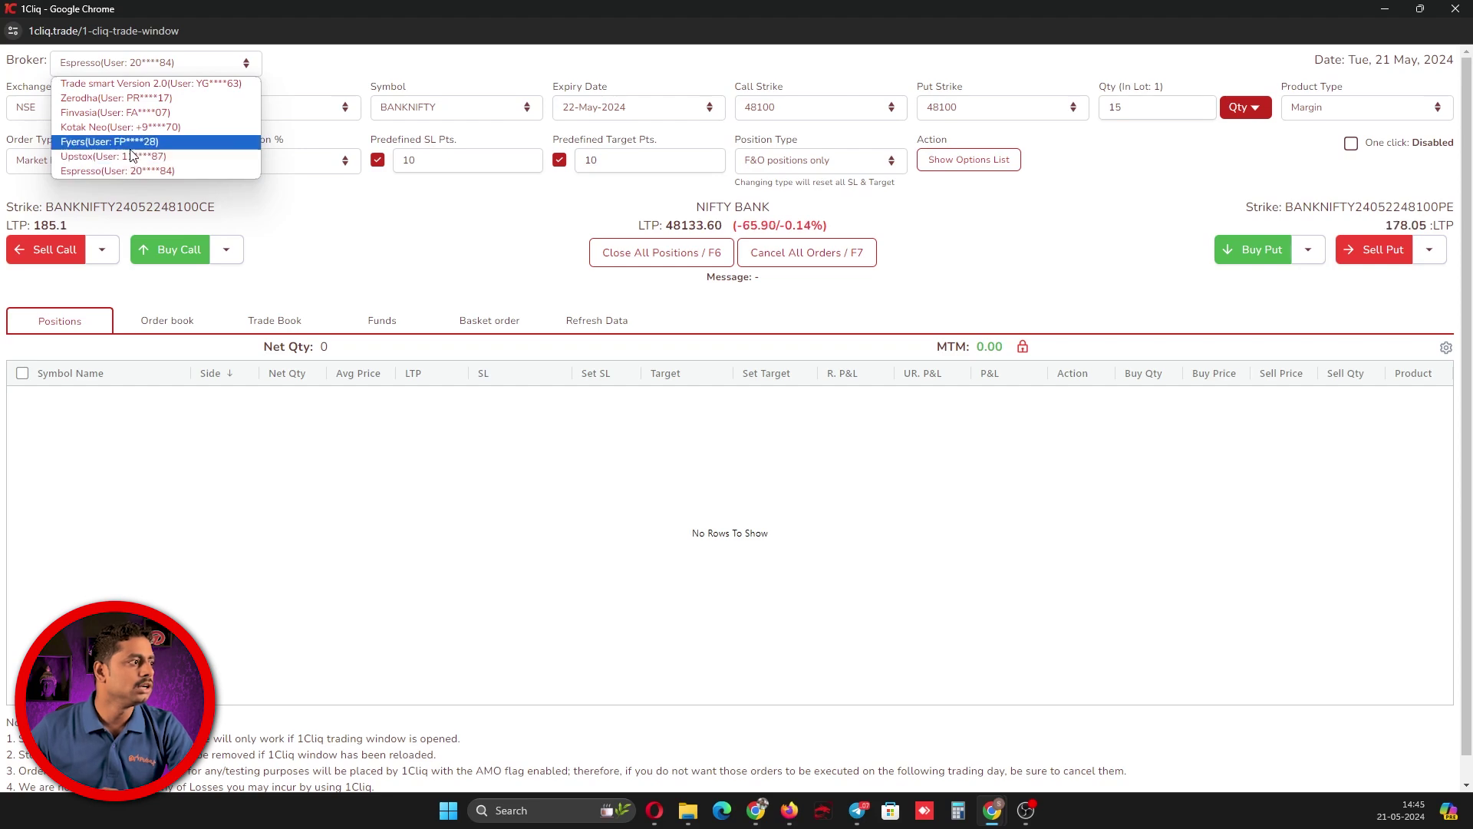
{"action": "left_click", "coordinate": [150, 112]}
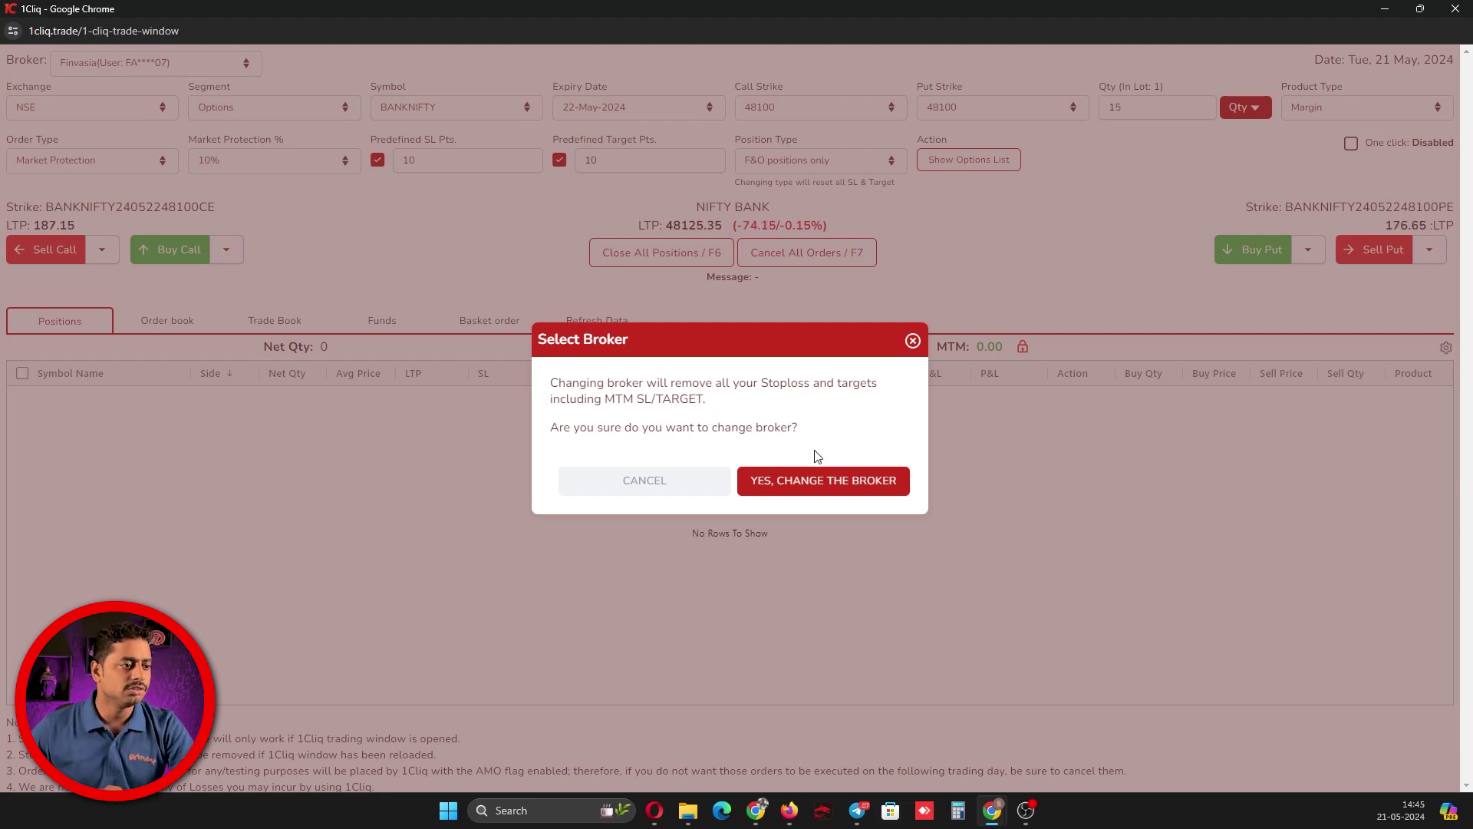
{"action": "left_click", "coordinate": [805, 482]}
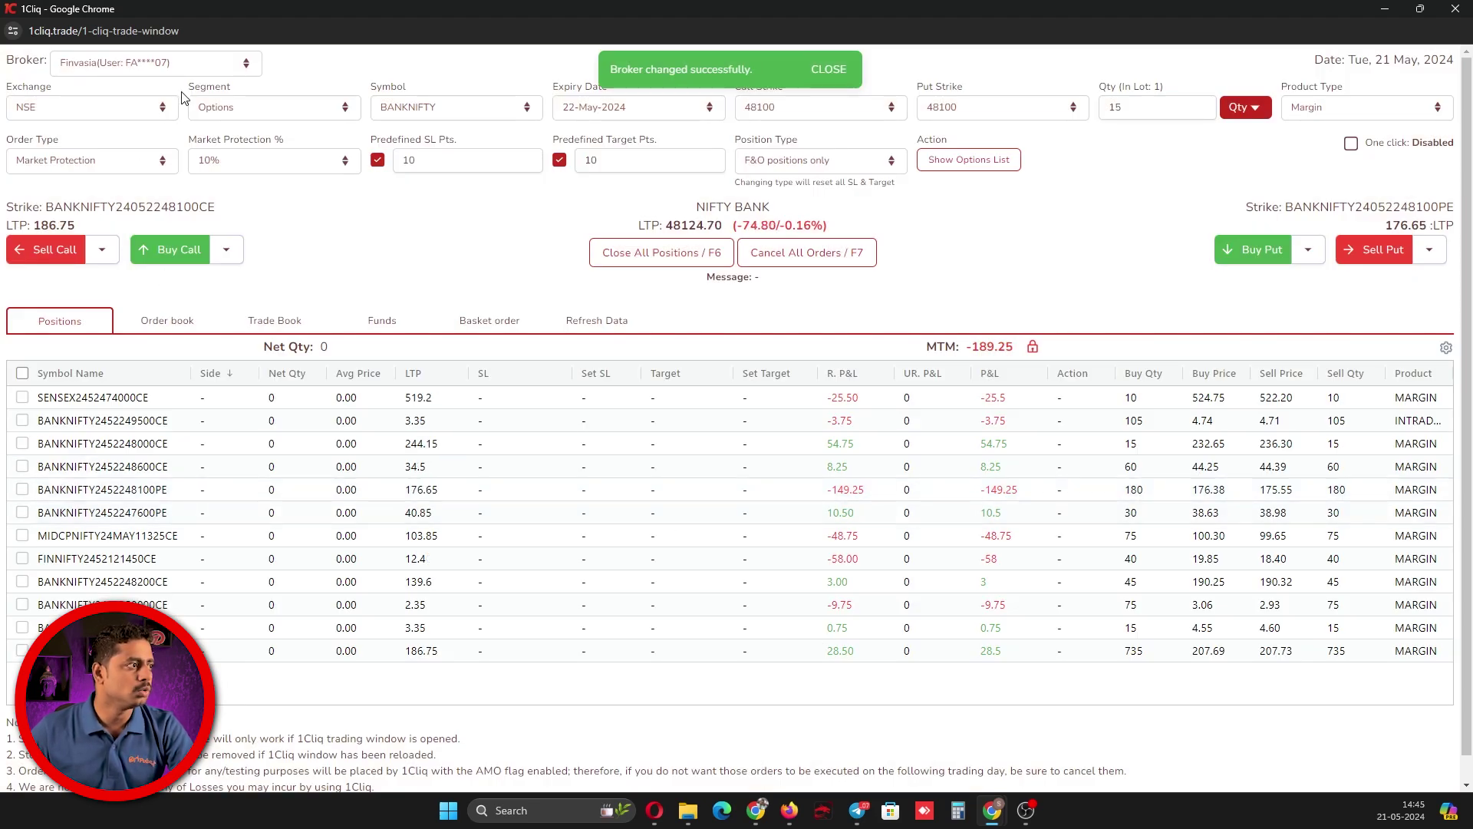
Change the broker to Fyers and back to Finvasia, confirming each change.
{"action": "left_click", "coordinate": [151, 64]}
{"action": "left_click", "coordinate": [151, 141]}
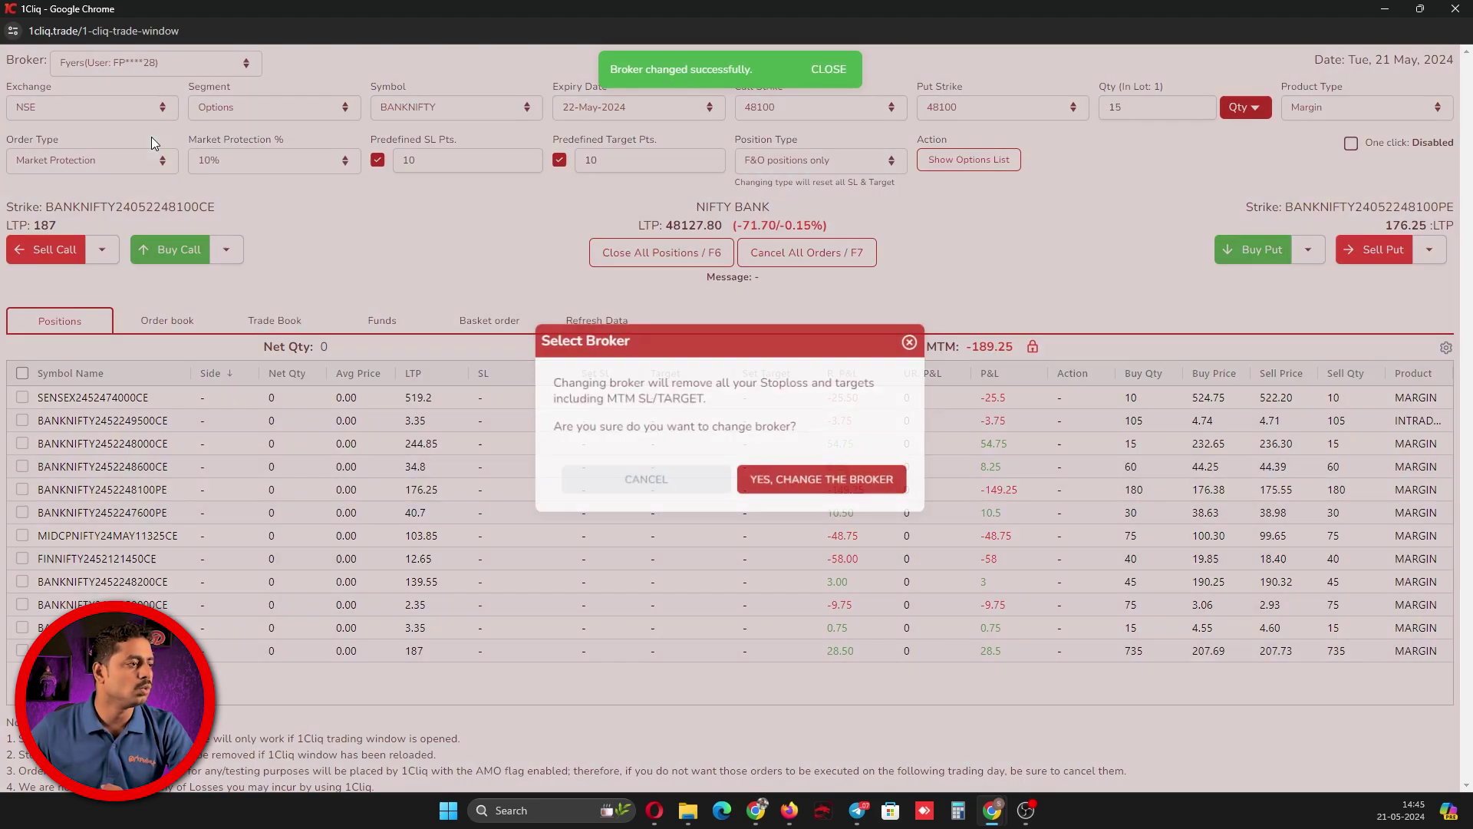
{"action": "left_click", "coordinate": [785, 477]}
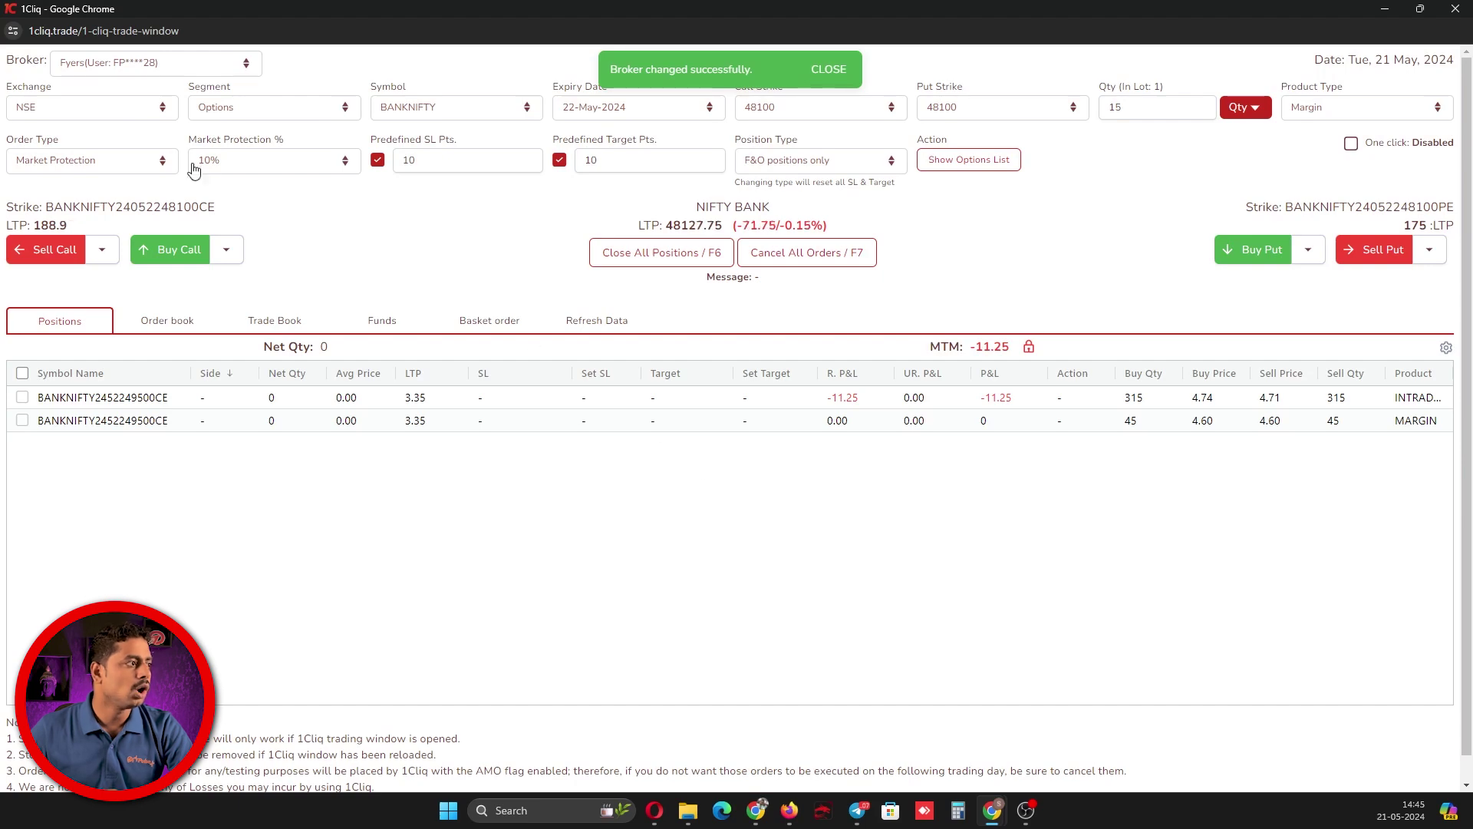
{"action": "left_click", "coordinate": [150, 63]}
{"action": "left_click", "coordinate": [206, 122]}
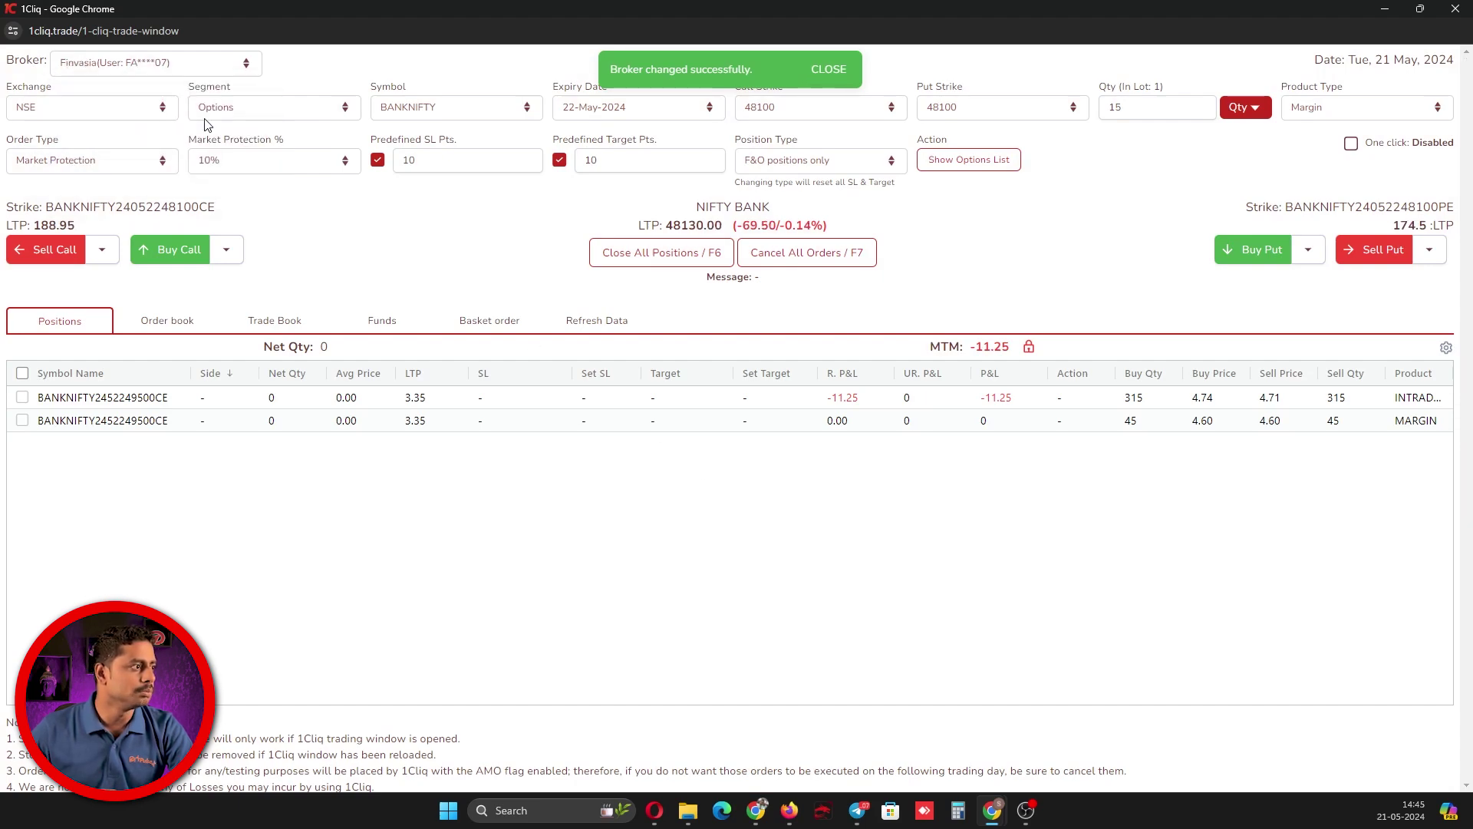
{"action": "left_click", "coordinate": [775, 481]}
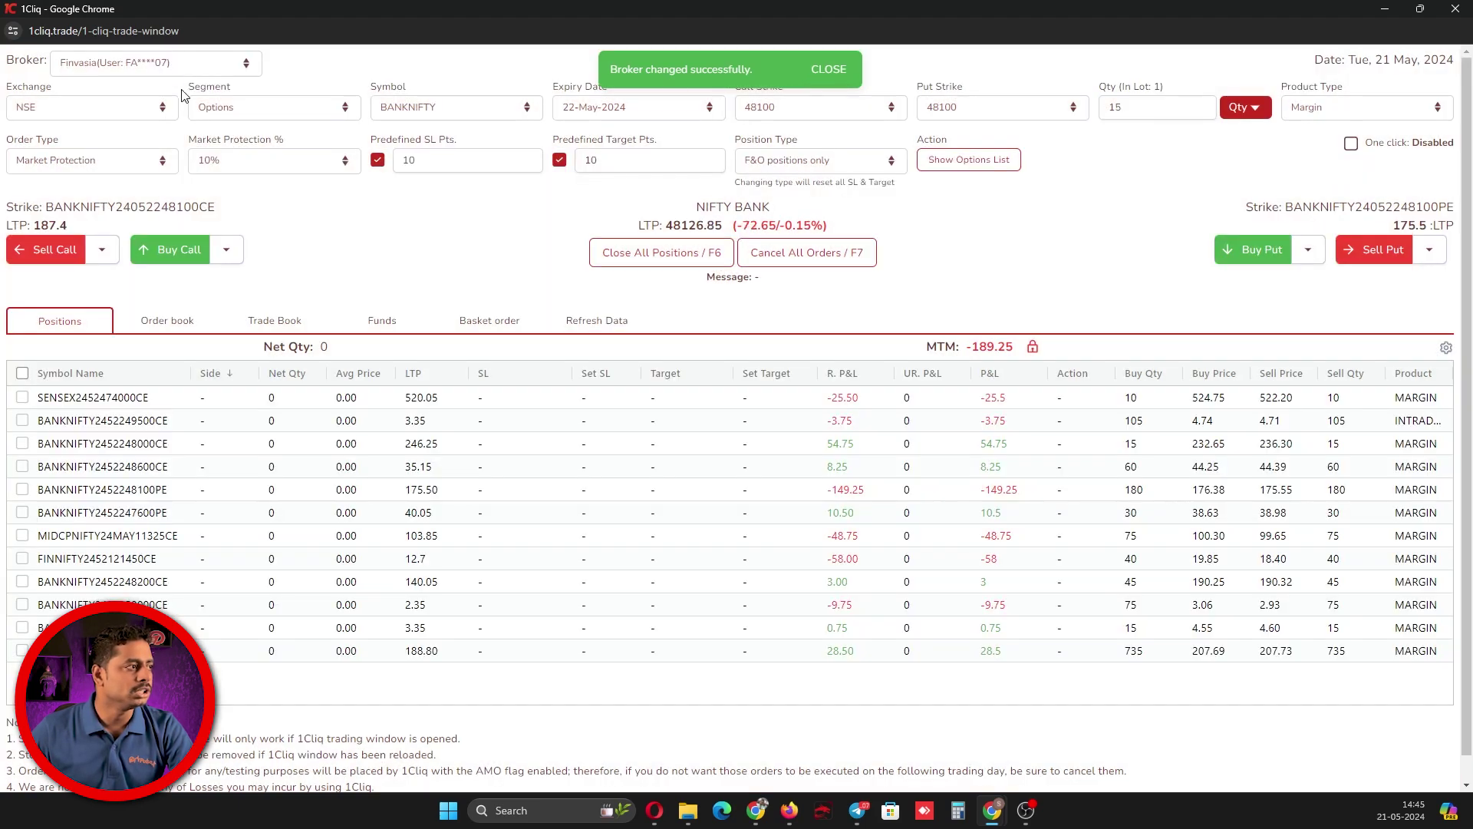